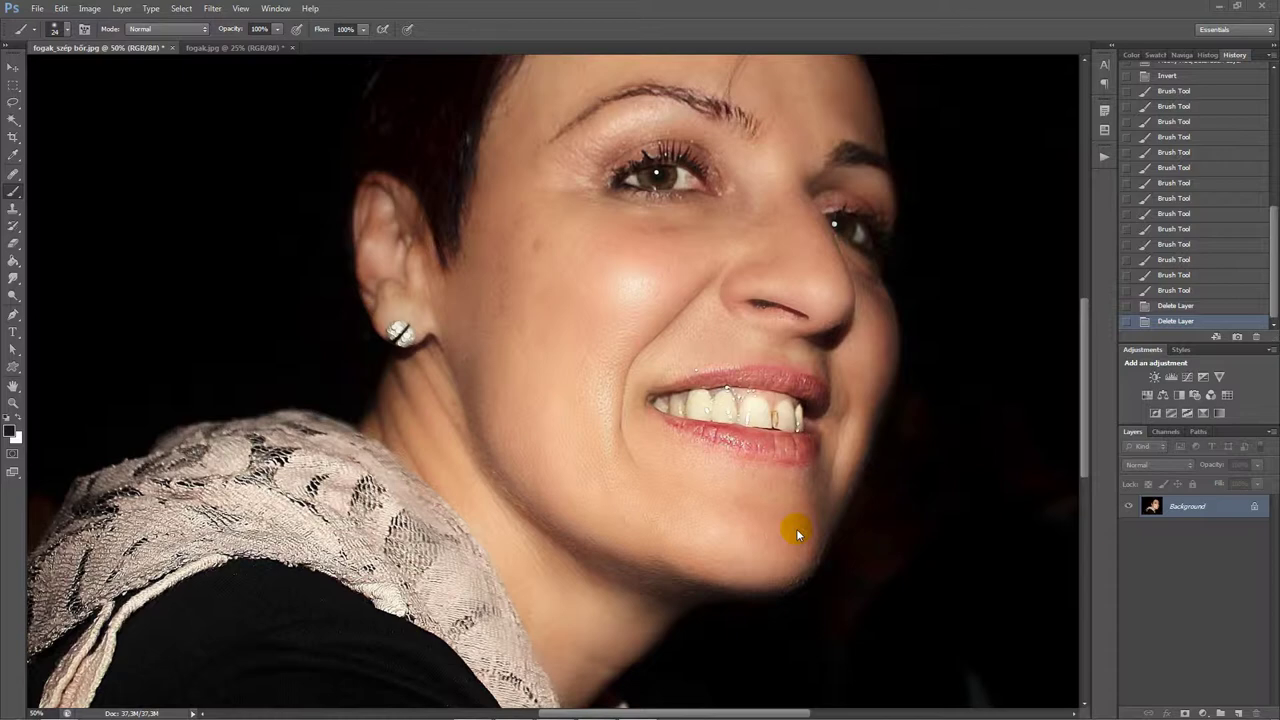
# Zoom in on the smiling mouth and duplicate the Background as Layer 1
pyautogui.click(798, 476)
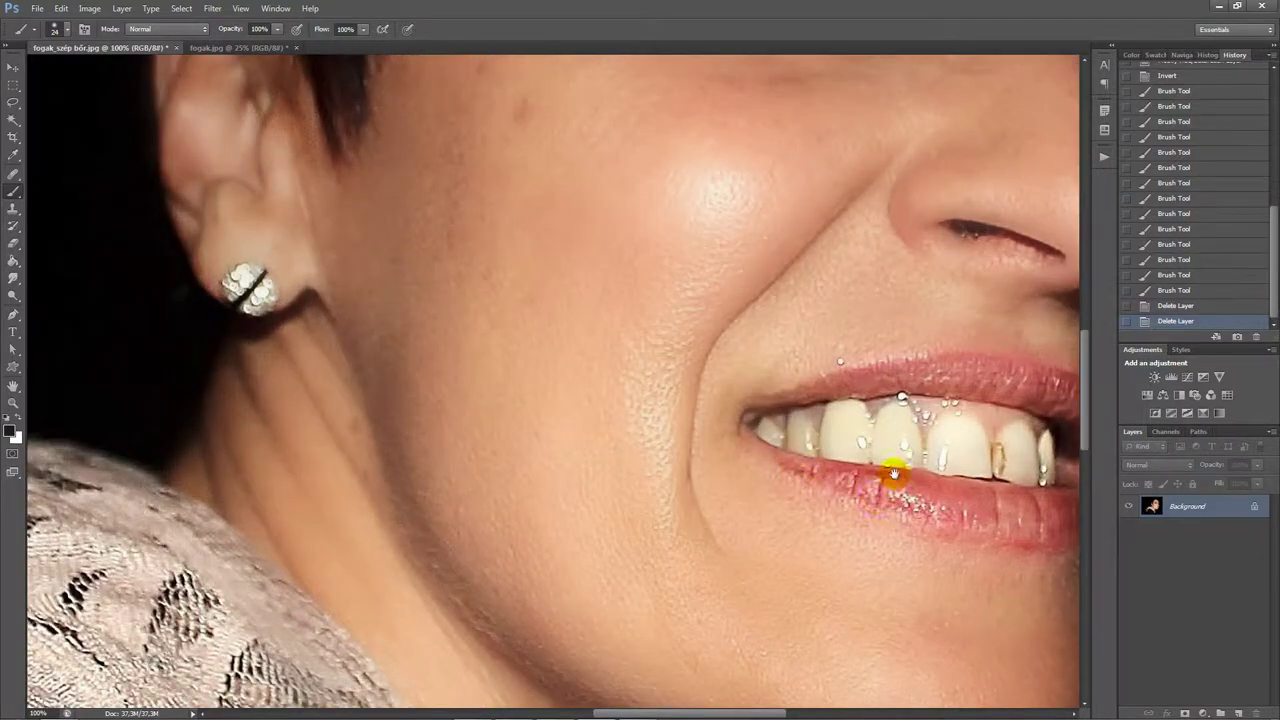
pyautogui.moveTo(840, 464); pyautogui.dragTo(608, 459)
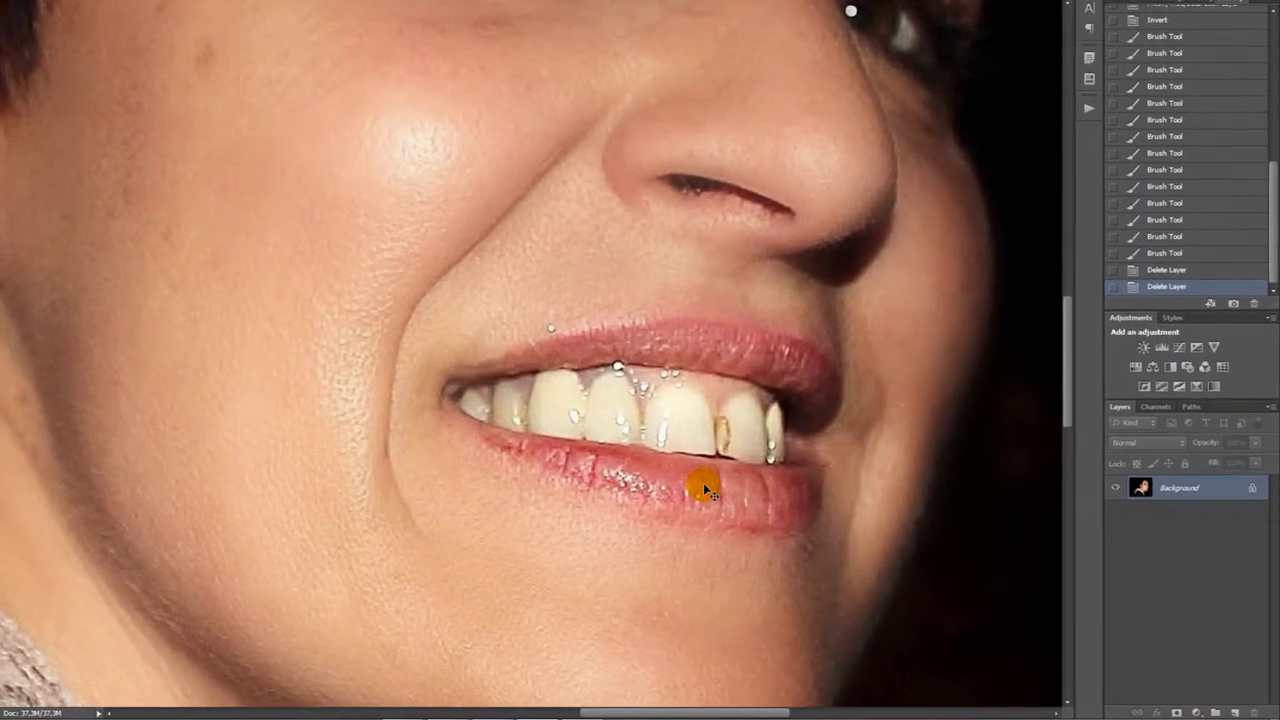
pyautogui.hotkey('ctrl', 'j')
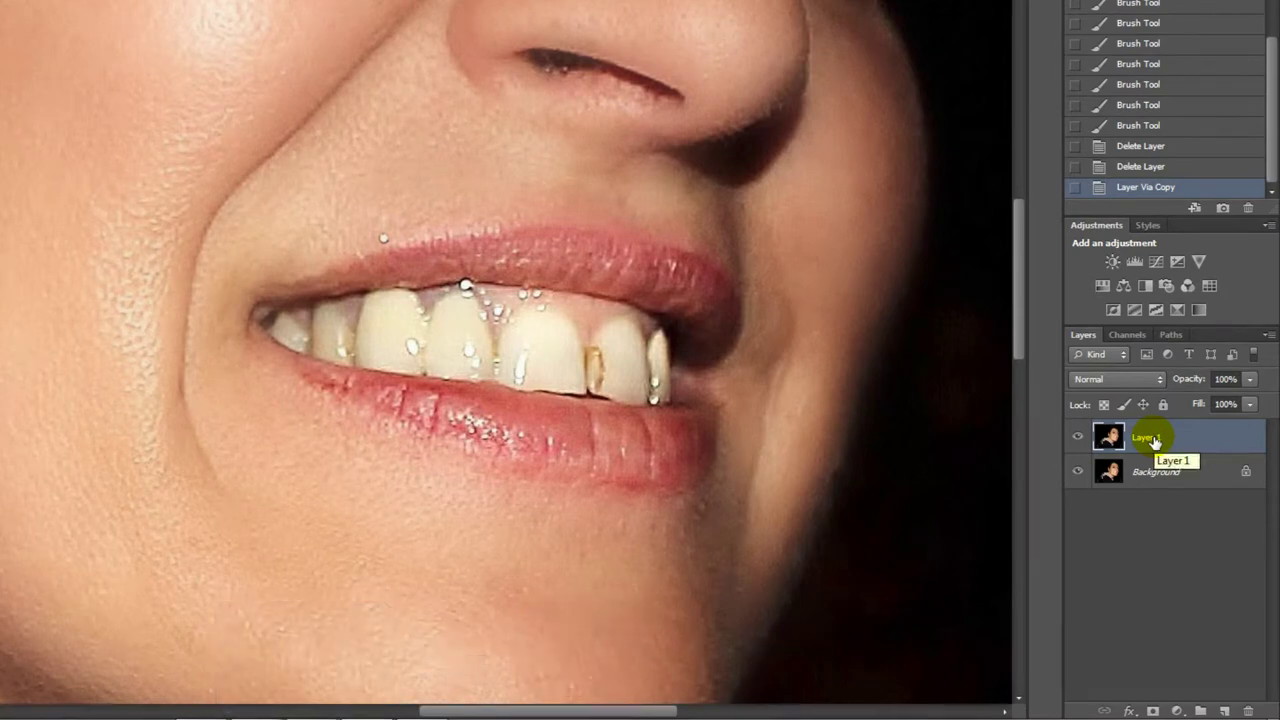
# Set the Clone Stamp brush to a soft round 12 px tip with 0% hardness
pyautogui.moveTo(582, 342)
pyautogui.mouseDown()
pyautogui.moveTo(602, 380)
pyautogui.moveTo(600, 366)
pyautogui.mouseUp()
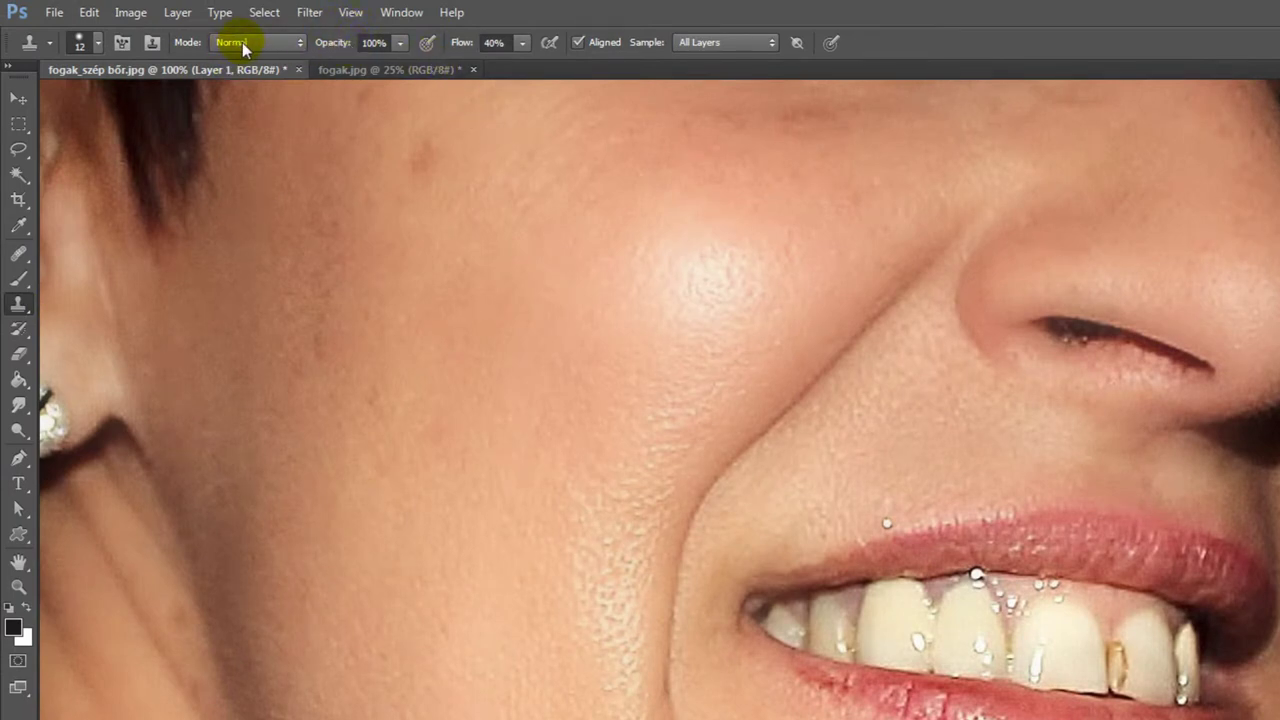
pyautogui.click(97, 44)
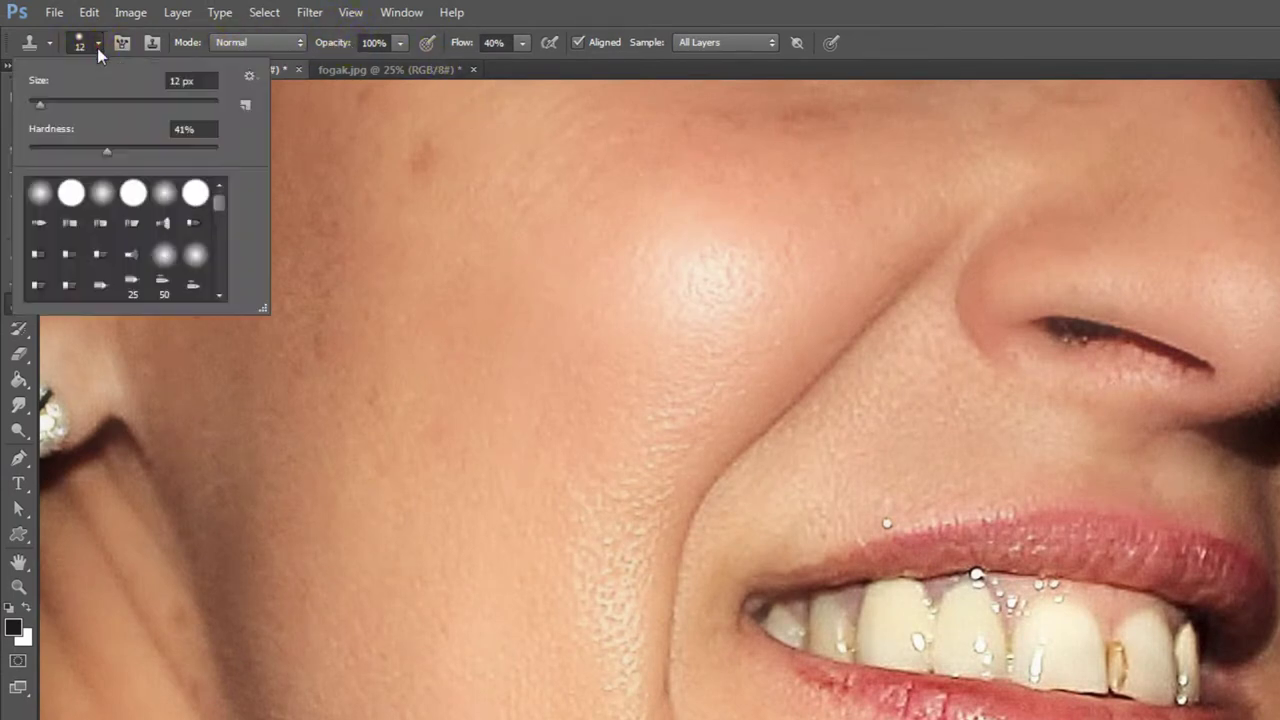
pyautogui.click(166, 193)
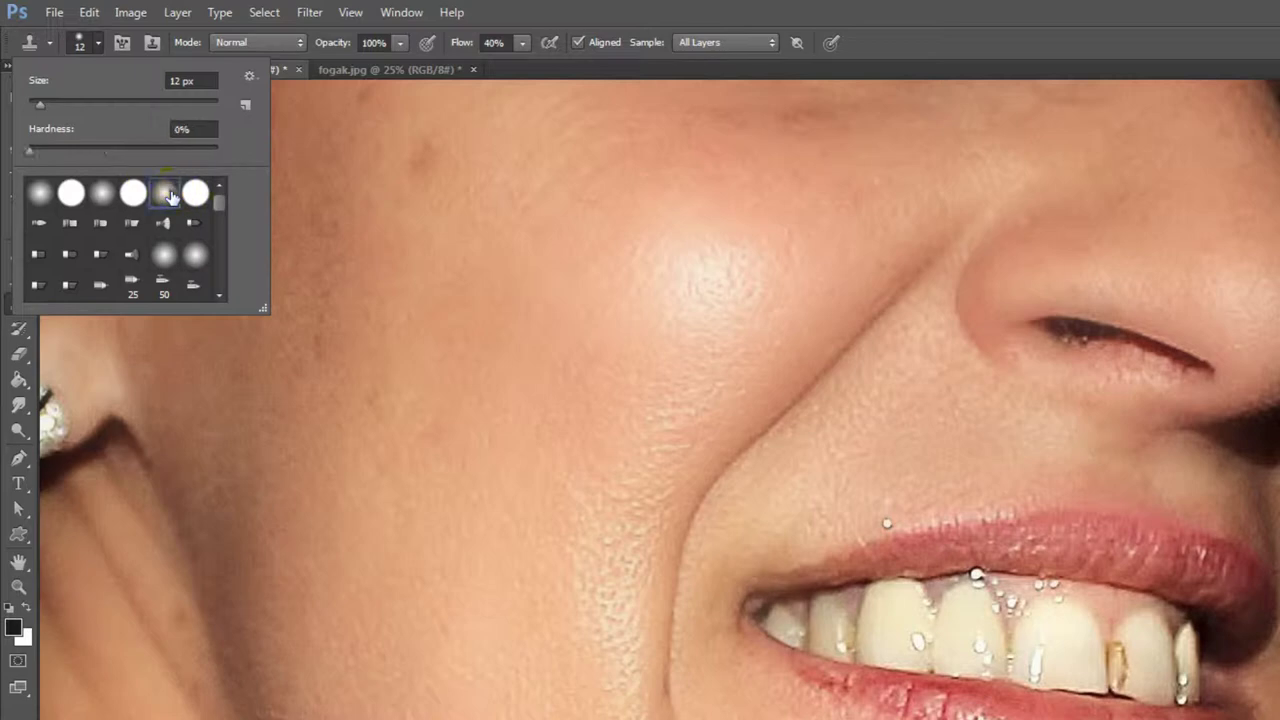
pyautogui.click(1051, 602)
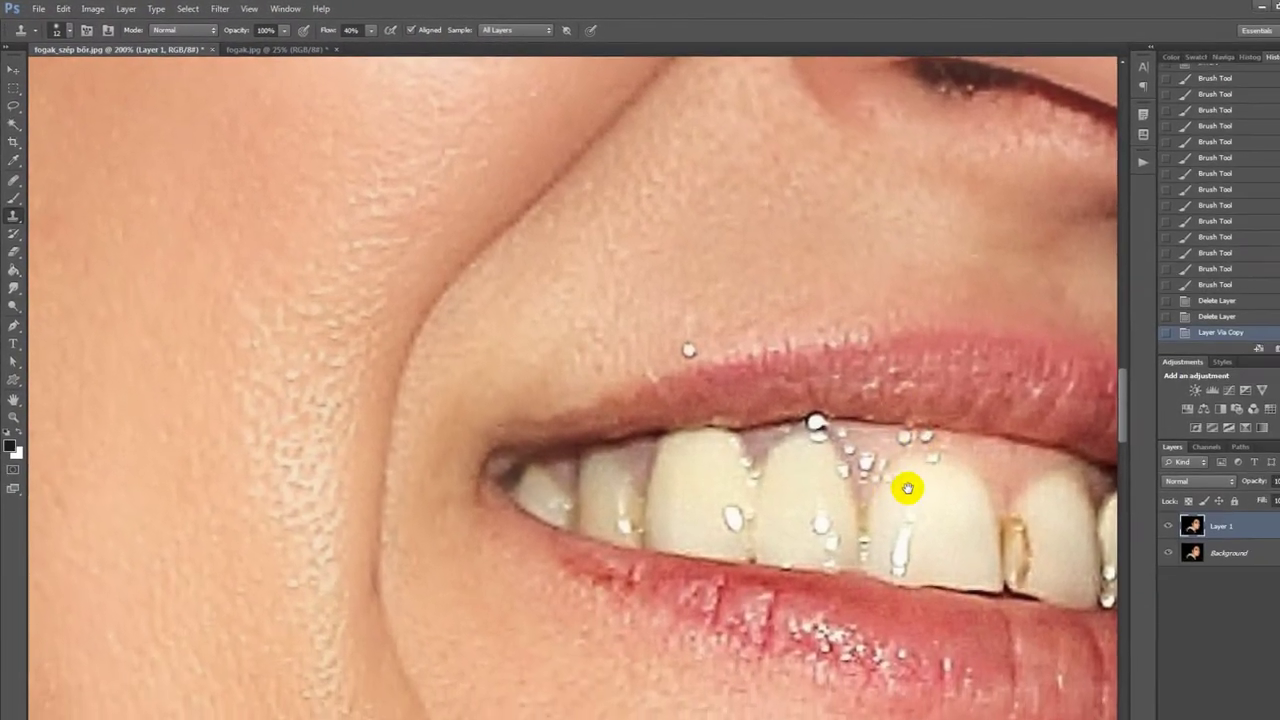
pyautogui.moveTo(907, 488); pyautogui.dragTo(523, 437)
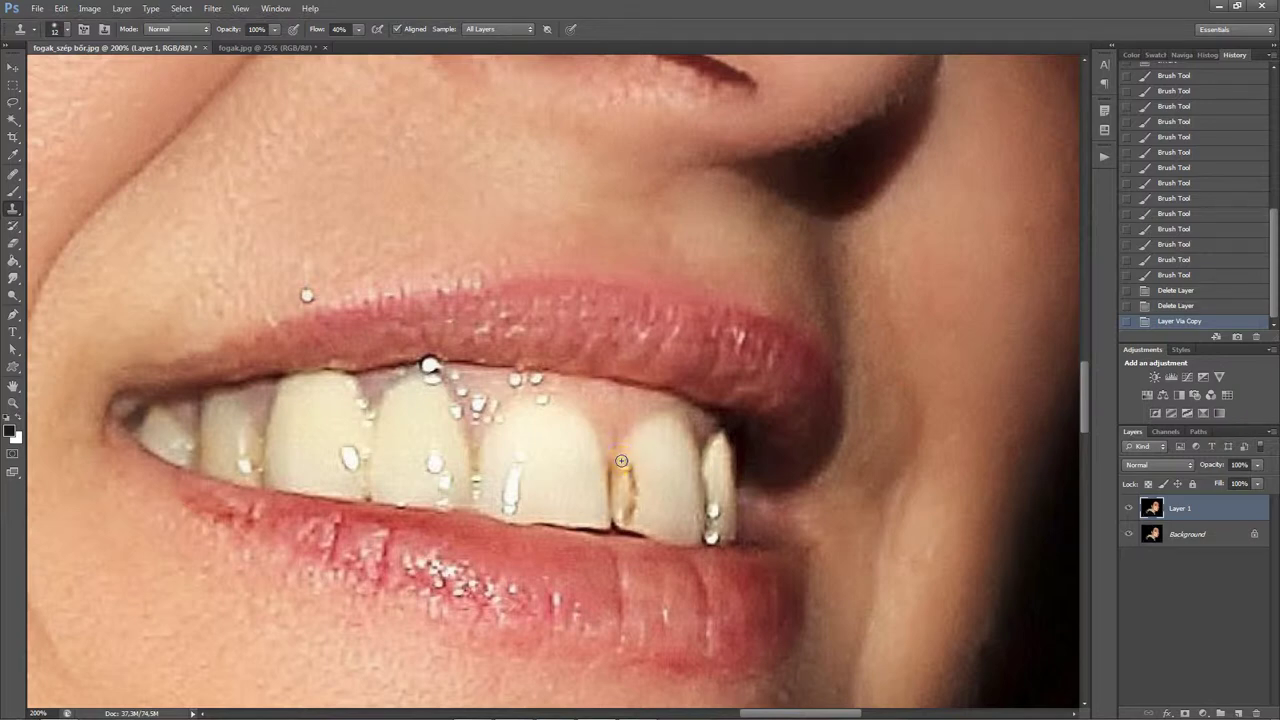
# Sample clean tooth and clone it over the brown stain between the front teeth
pyautogui.moveTo(630, 469); pyautogui.dragTo(638, 468)
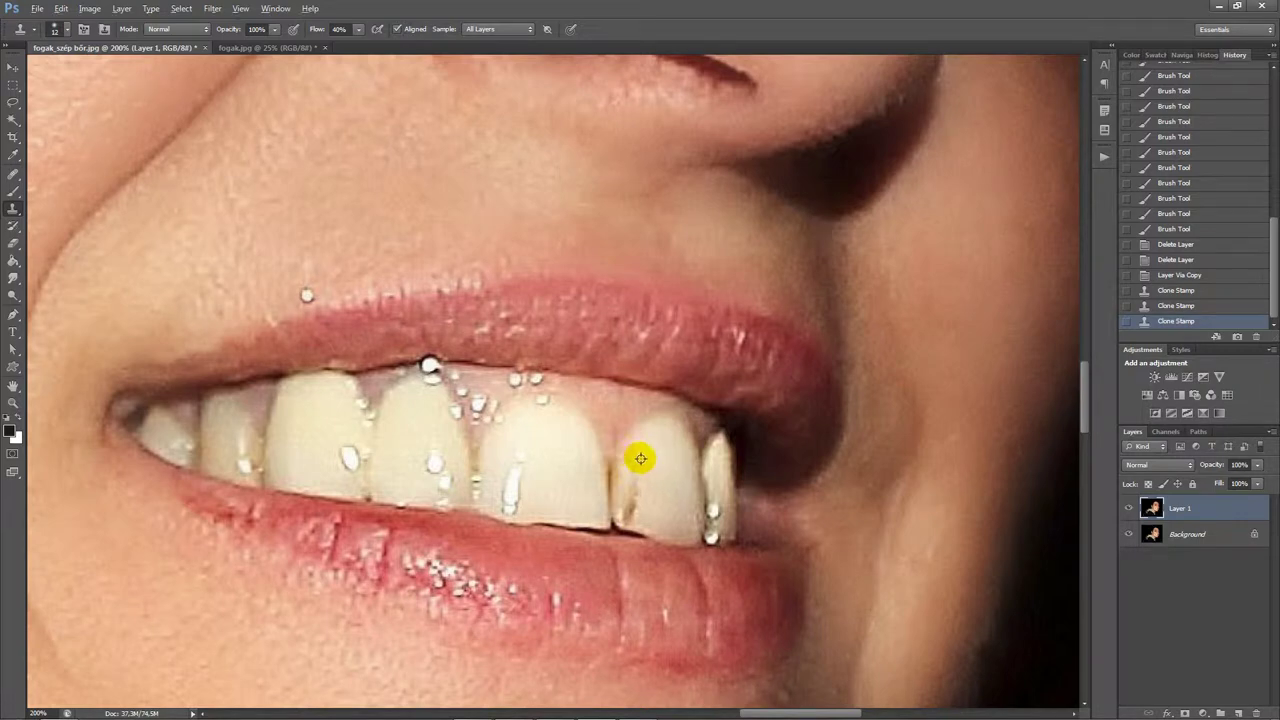
pyautogui.keyDown('alt'); pyautogui.click(640, 458); pyautogui.keyUp('alt')
pyautogui.moveTo(634, 467)
pyautogui.mouseDown()
pyautogui.moveTo(625, 514)
pyautogui.moveTo(633, 461)
pyautogui.moveTo(717, 551)
pyautogui.mouseUp()
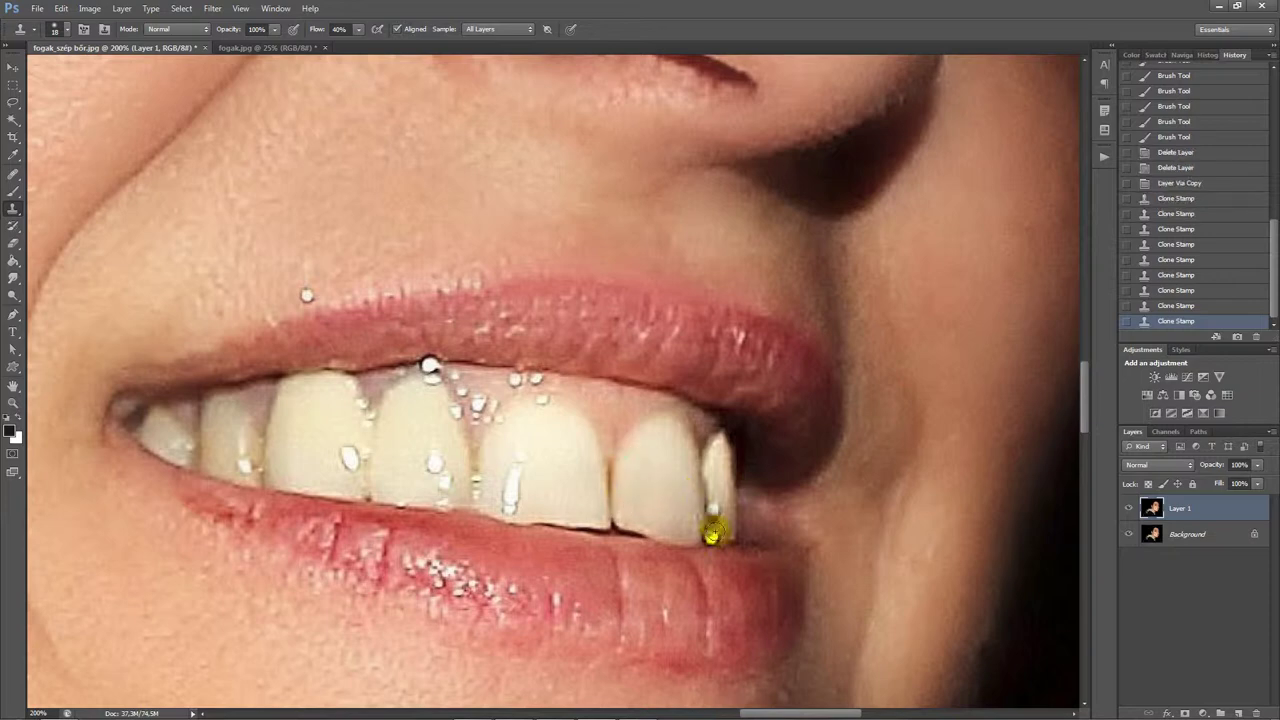
pyautogui.hotkey('ctrl', '-')
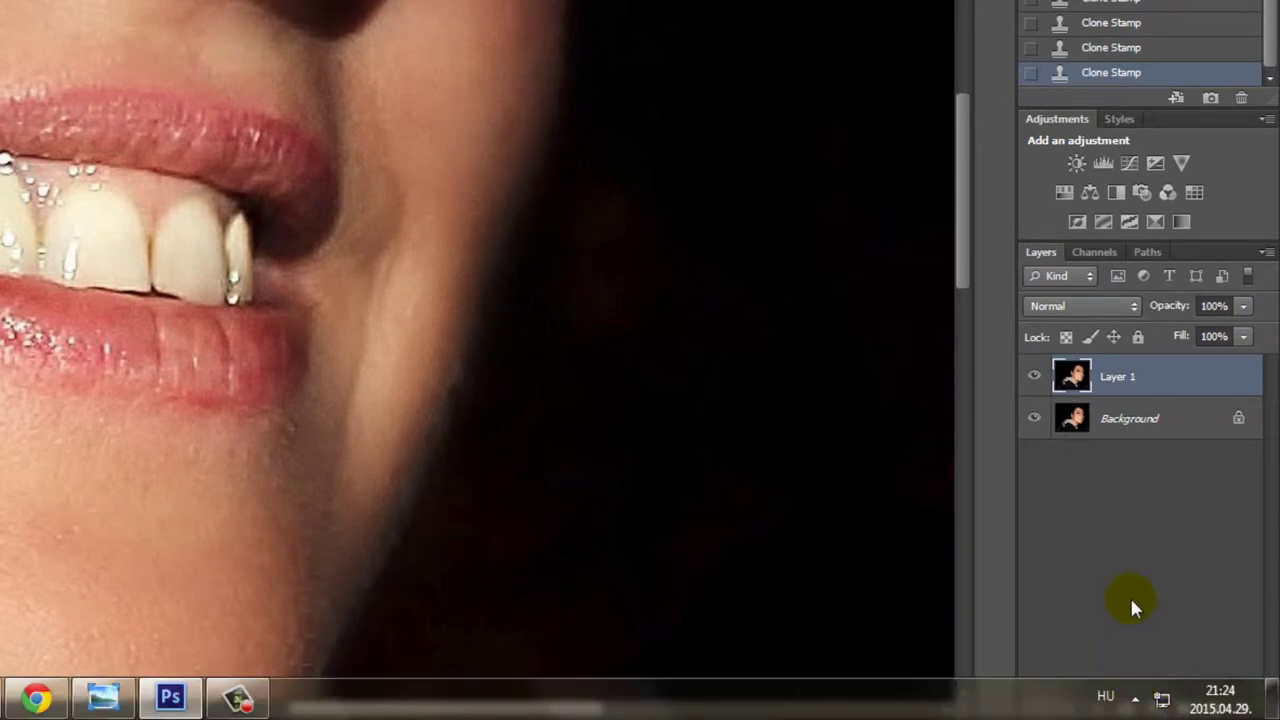
# Add a Hue/Saturation adjustment layer with Yellows saturation set to -100
pyautogui.click(1152, 708)
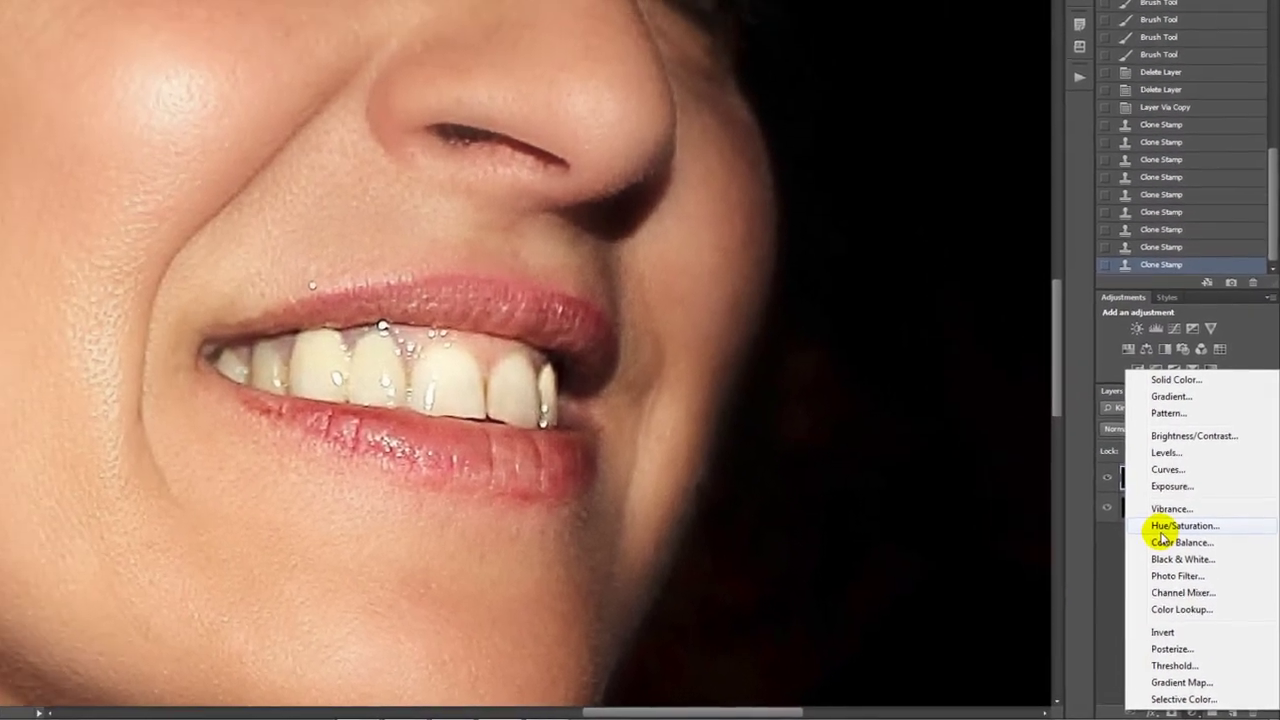
pyautogui.click(1148, 510)
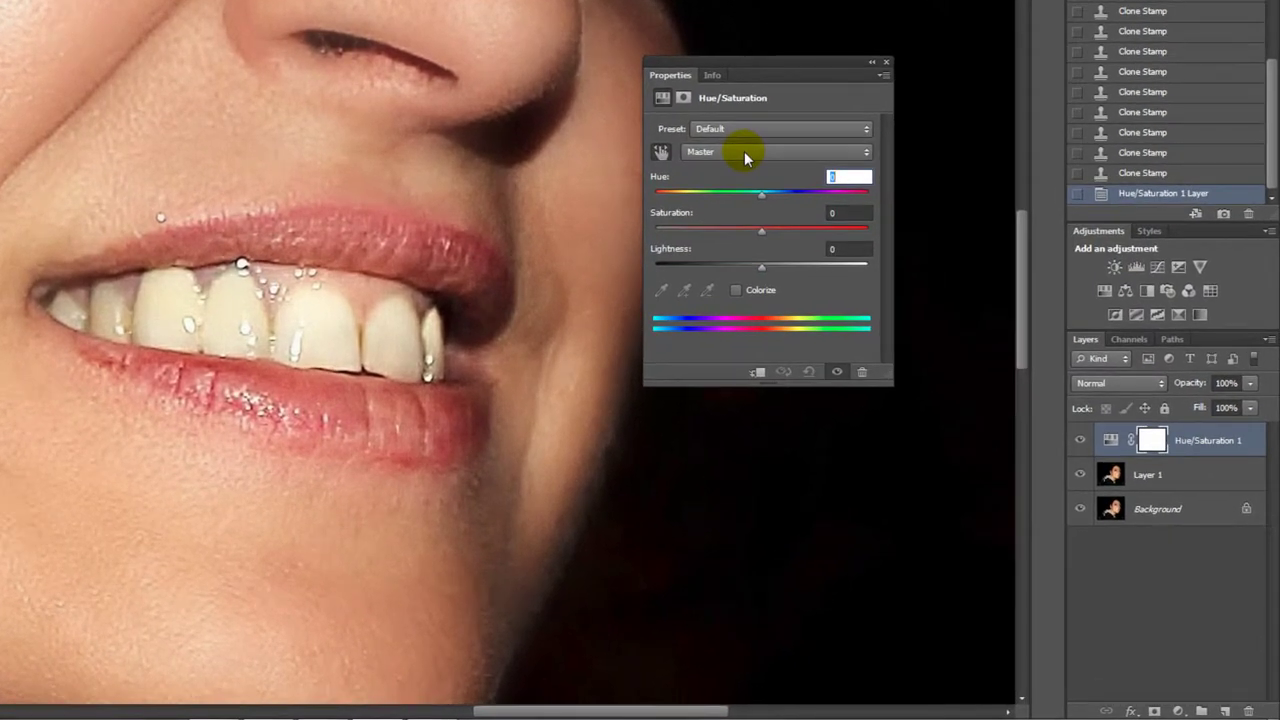
pyautogui.click(744, 152)
pyautogui.click(703, 199)
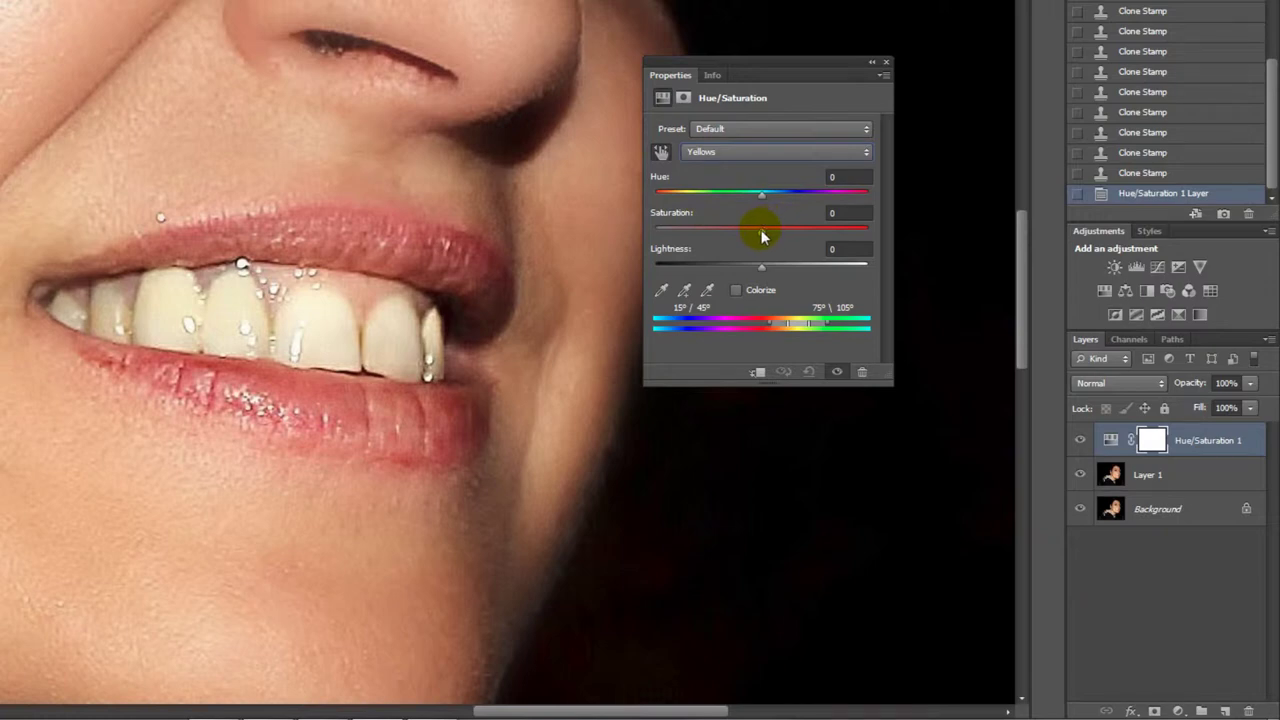
pyautogui.moveTo(761, 236); pyautogui.dragTo(656, 236)
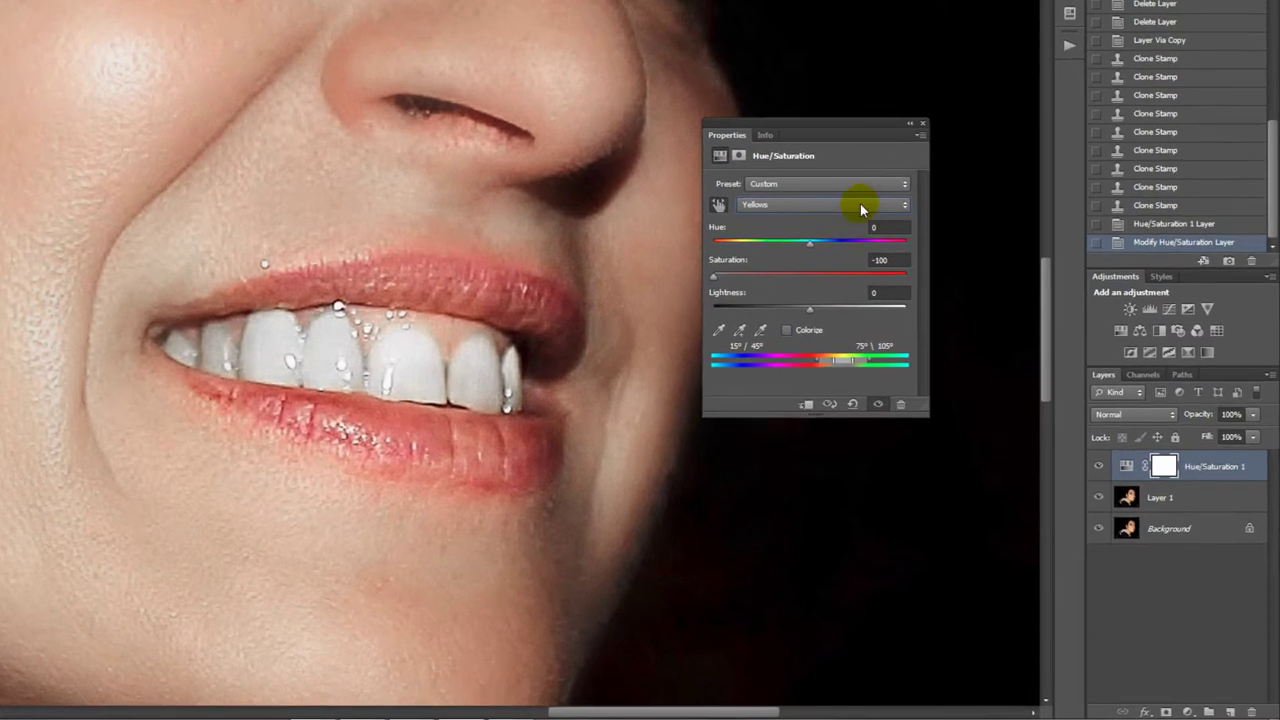
# Set the Reds channel saturation to -23 in the Hue/Saturation adjustment
pyautogui.click(830, 167)
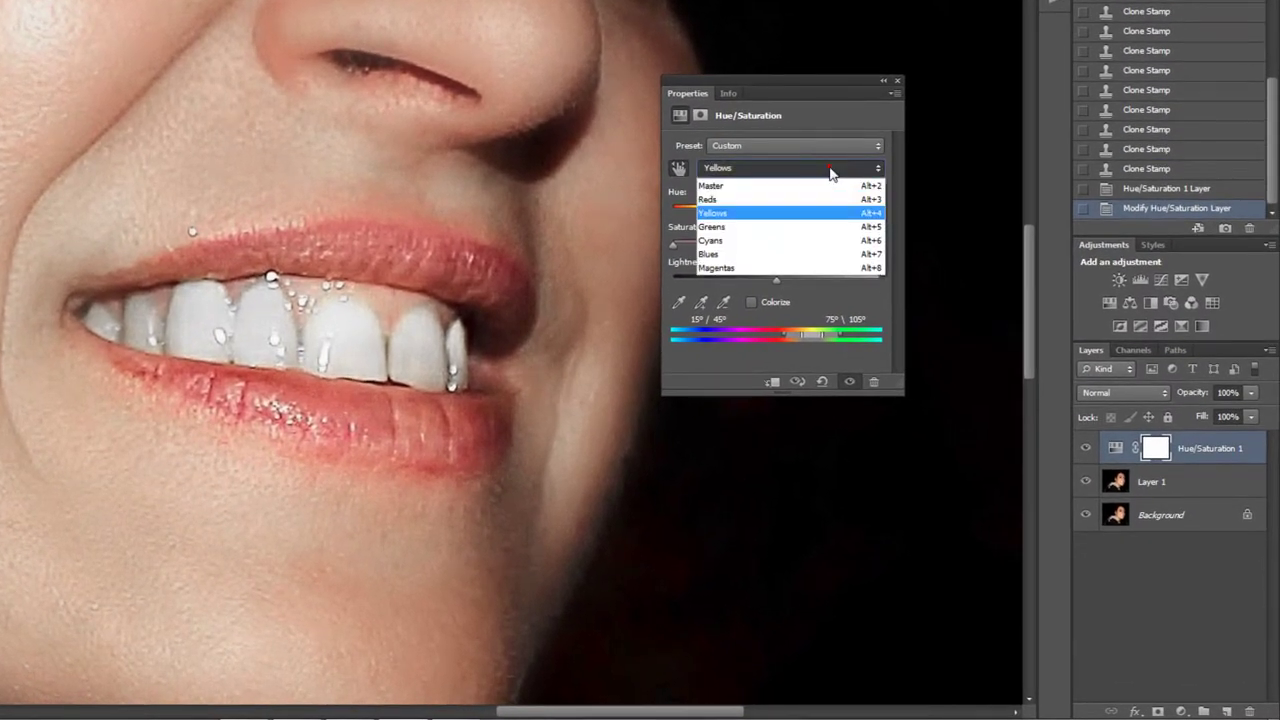
pyautogui.click(716, 201)
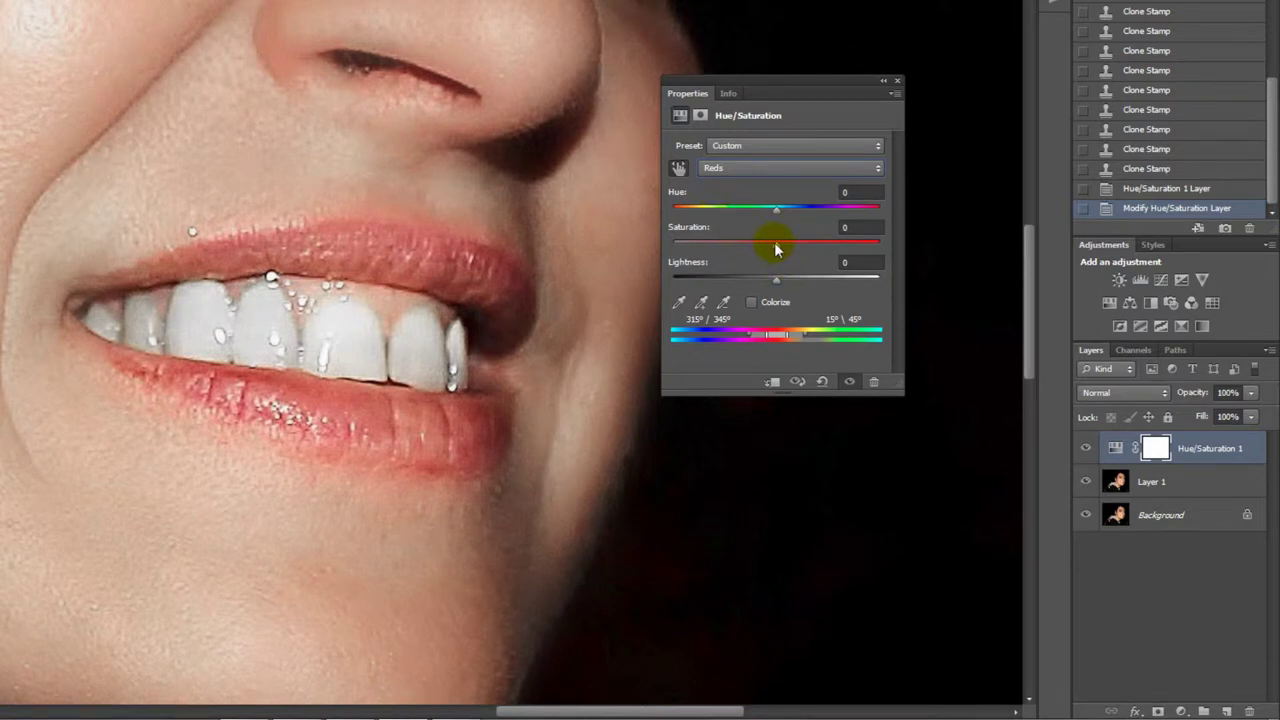
pyautogui.moveTo(776, 248); pyautogui.dragTo(759, 253)
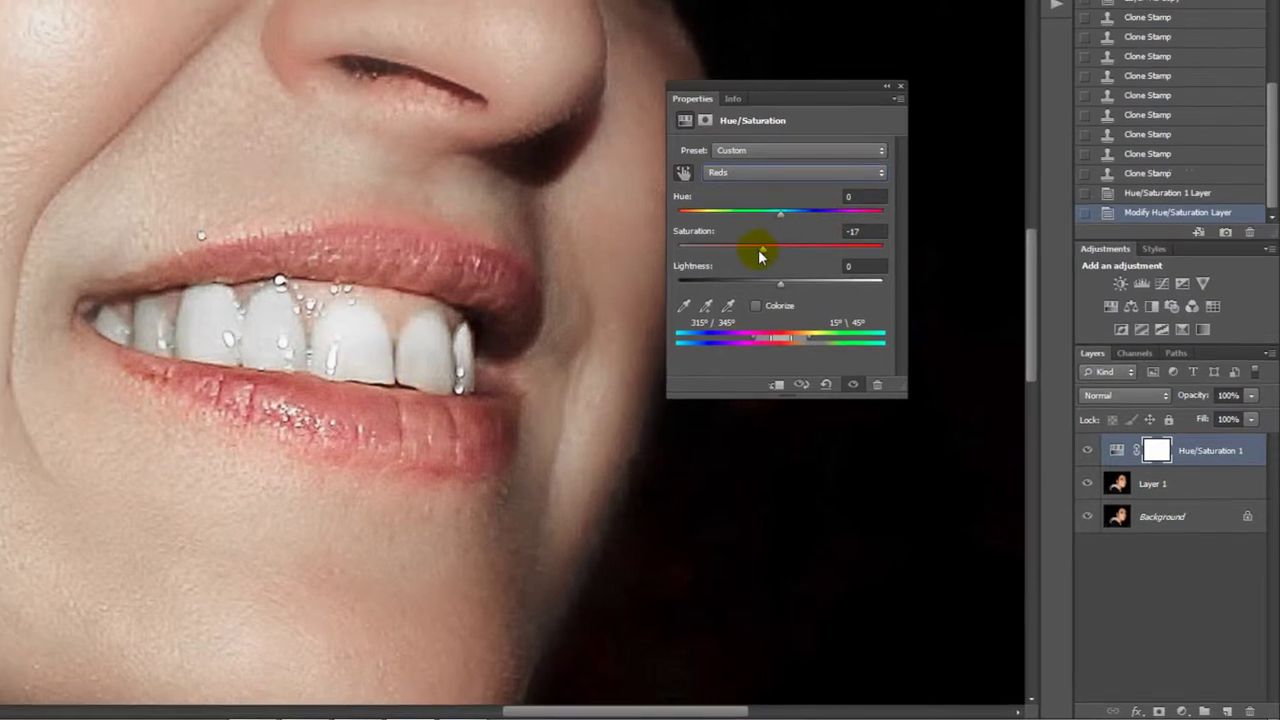
pyautogui.moveTo(760, 250); pyautogui.dragTo(754, 252)
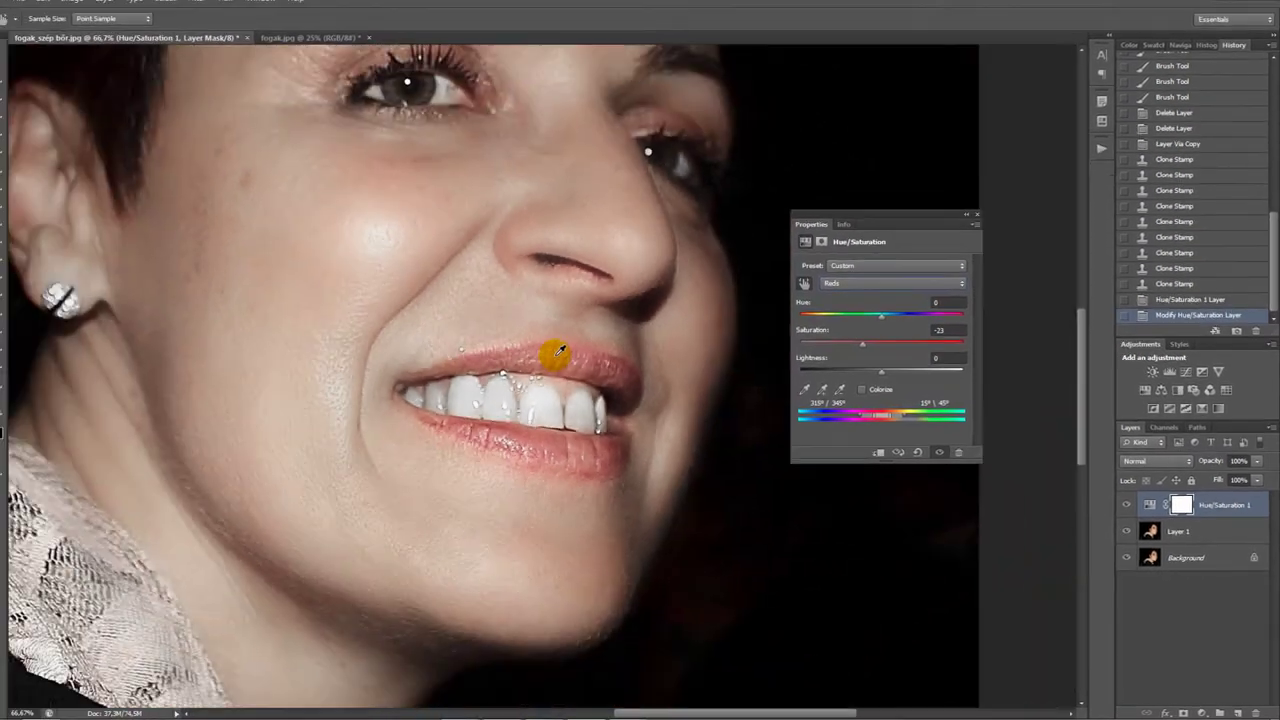
pyautogui.scroll(-1, 557, 351)
pyautogui.scroll(-1, 568, 356)
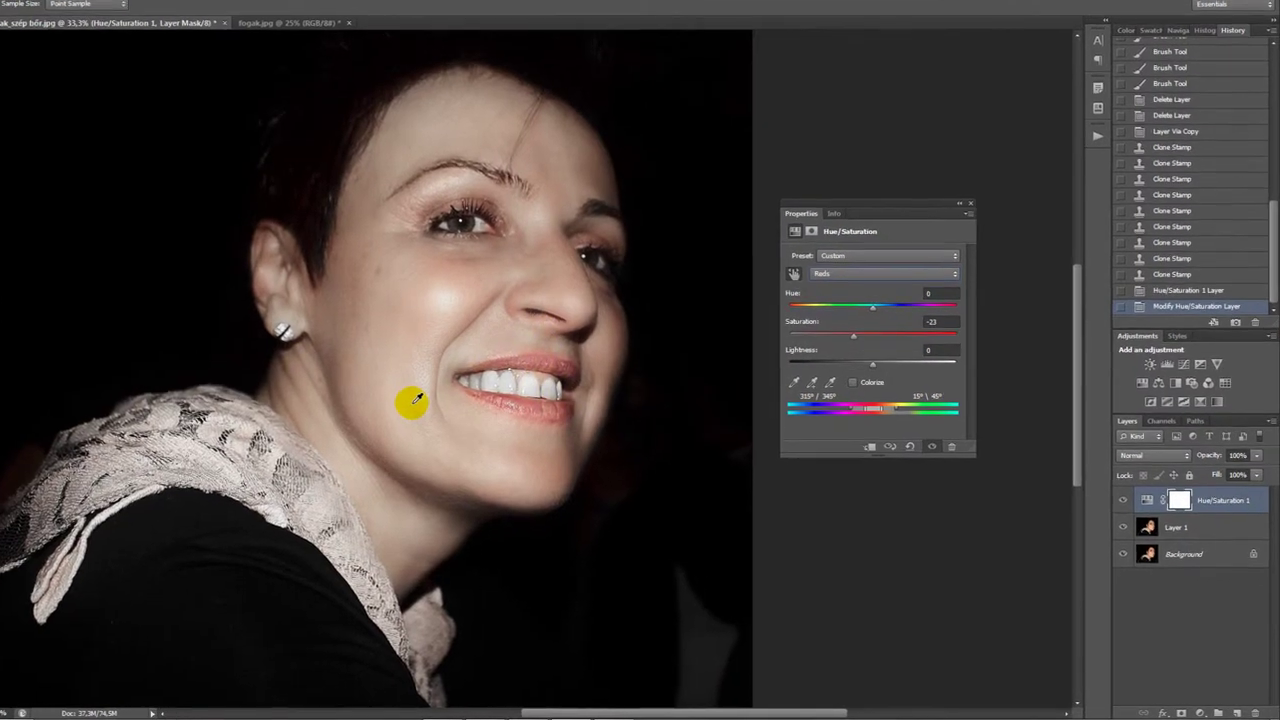
# Invert the Hue/Saturation mask to black and set up the Brush tool
pyautogui.hotkey('ctrl', 'i')
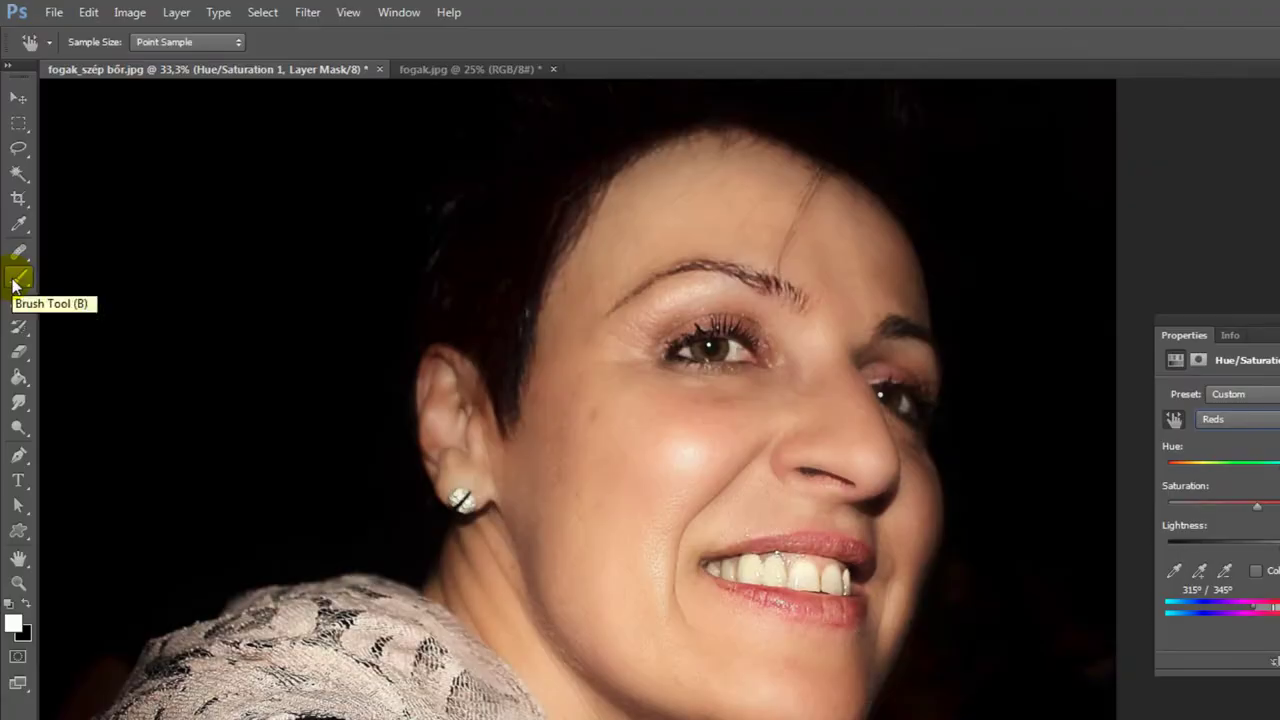
pyautogui.click(15, 284)
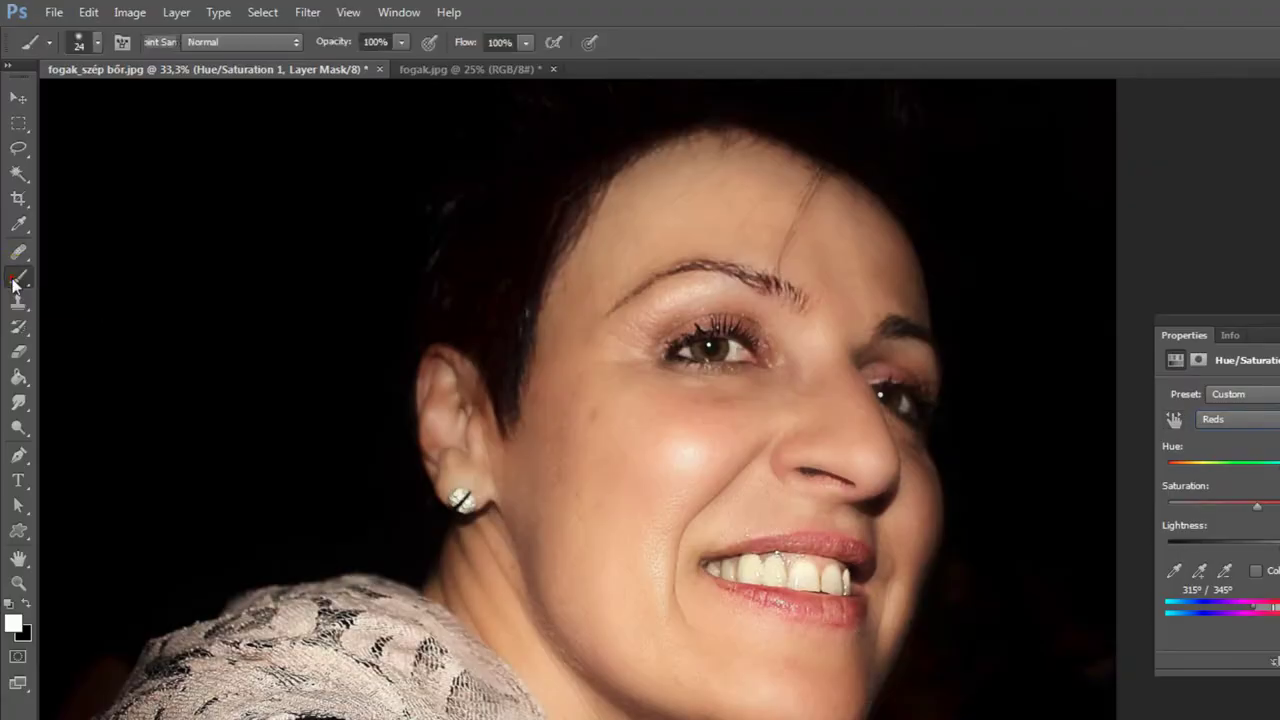
pyautogui.click(97, 46)
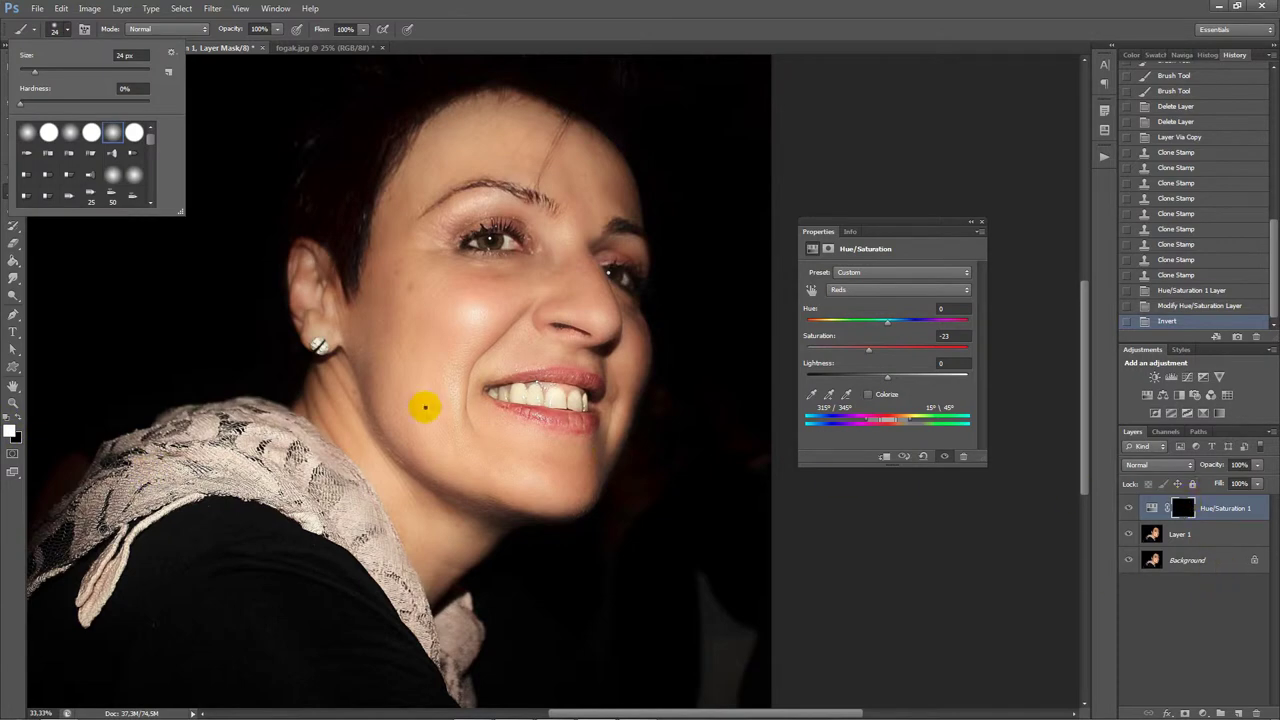
pyautogui.scroll(2, 535, 403)
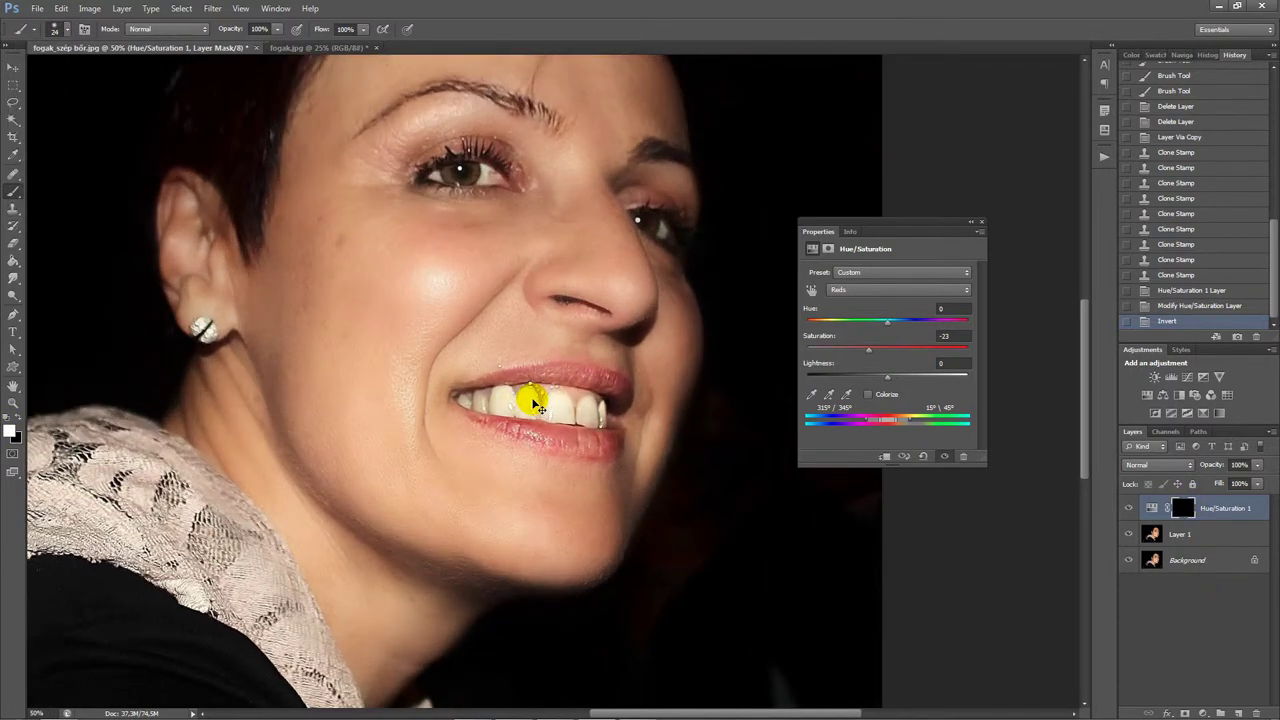
pyautogui.click(982, 225)
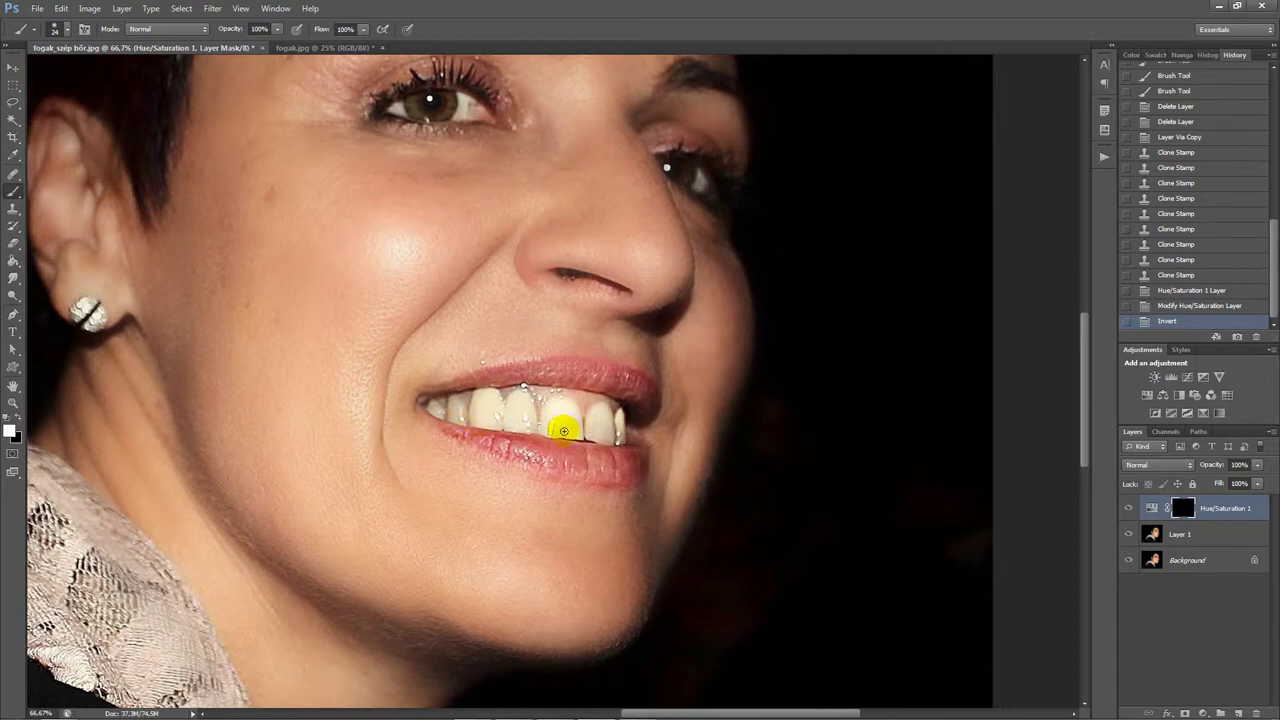
# Paint white on the mask over the two upper front teeth to reveal whitening
pyautogui.scroll(1, 565, 432)
pyautogui.hscroll(-2, 560, 430)
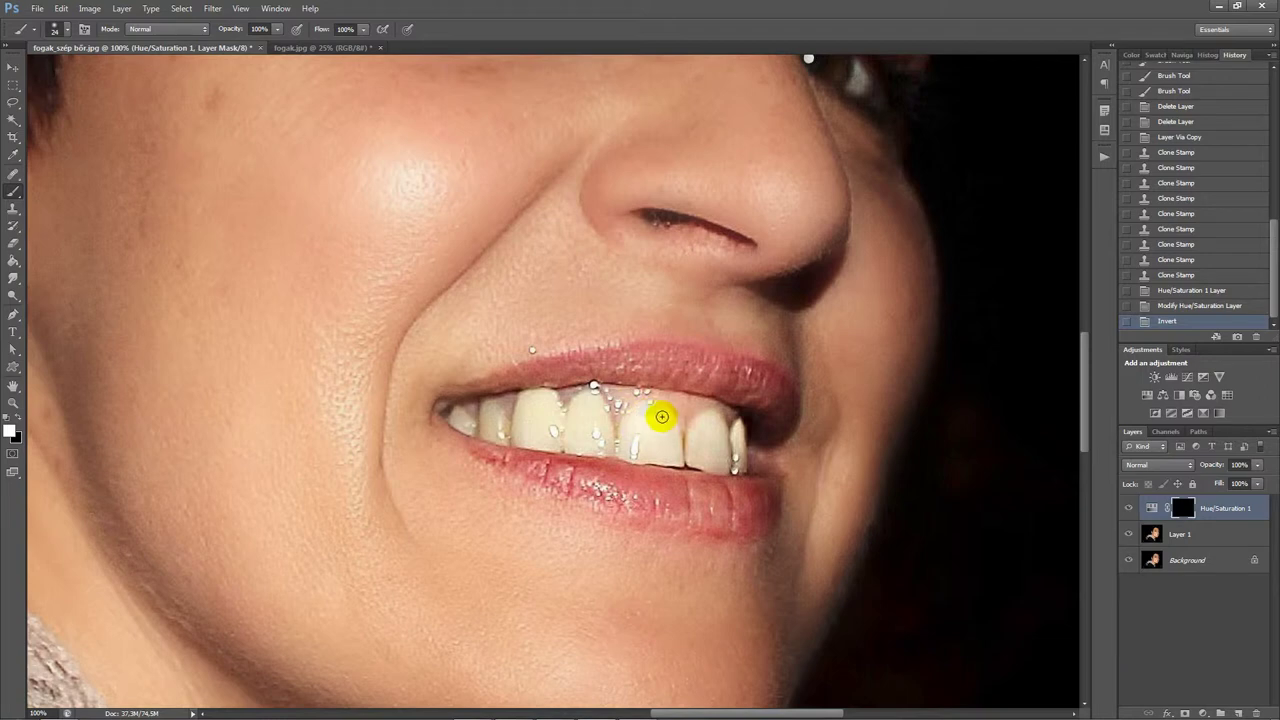
pyautogui.moveTo(662, 413); pyautogui.dragTo(677, 456)
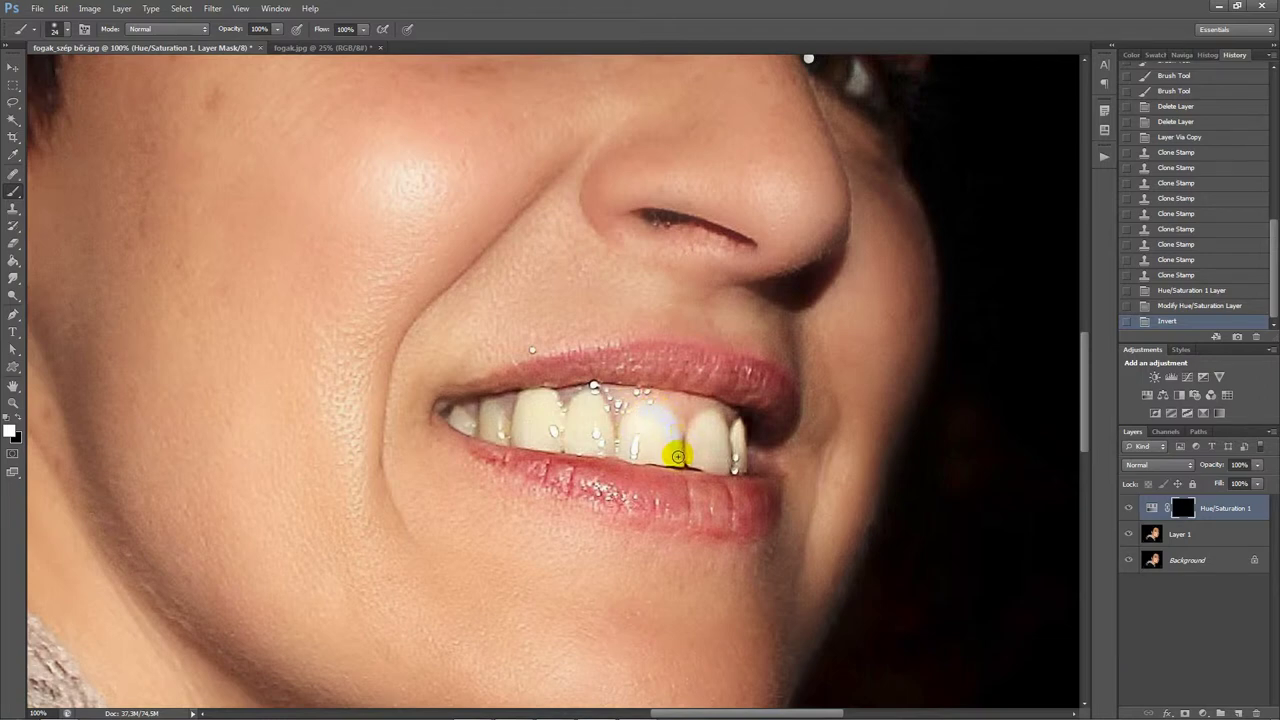
pyautogui.moveTo(672, 462)
pyautogui.mouseDown()
pyautogui.moveTo(623, 446)
pyautogui.moveTo(657, 443)
pyautogui.moveTo(639, 457)
pyautogui.moveTo(663, 429)
pyautogui.moveTo(646, 443)
pyautogui.moveTo(640, 423)
pyautogui.moveTo(631, 449)
pyautogui.moveTo(640, 412)
pyautogui.moveTo(660, 423)
pyautogui.moveTo(671, 457)
pyautogui.moveTo(580, 394)
pyautogui.moveTo(610, 436)
pyautogui.moveTo(586, 443)
pyautogui.mouseUp()
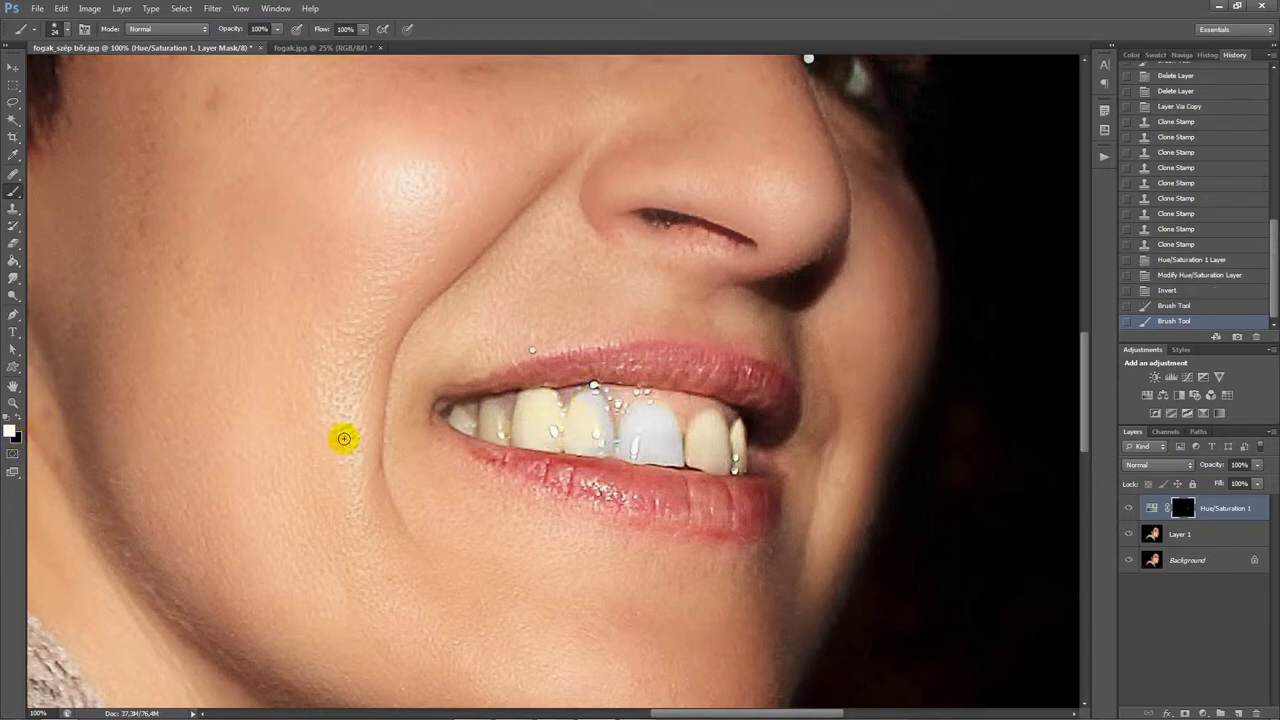
pyautogui.moveTo(589, 400); pyautogui.dragTo(567, 396)
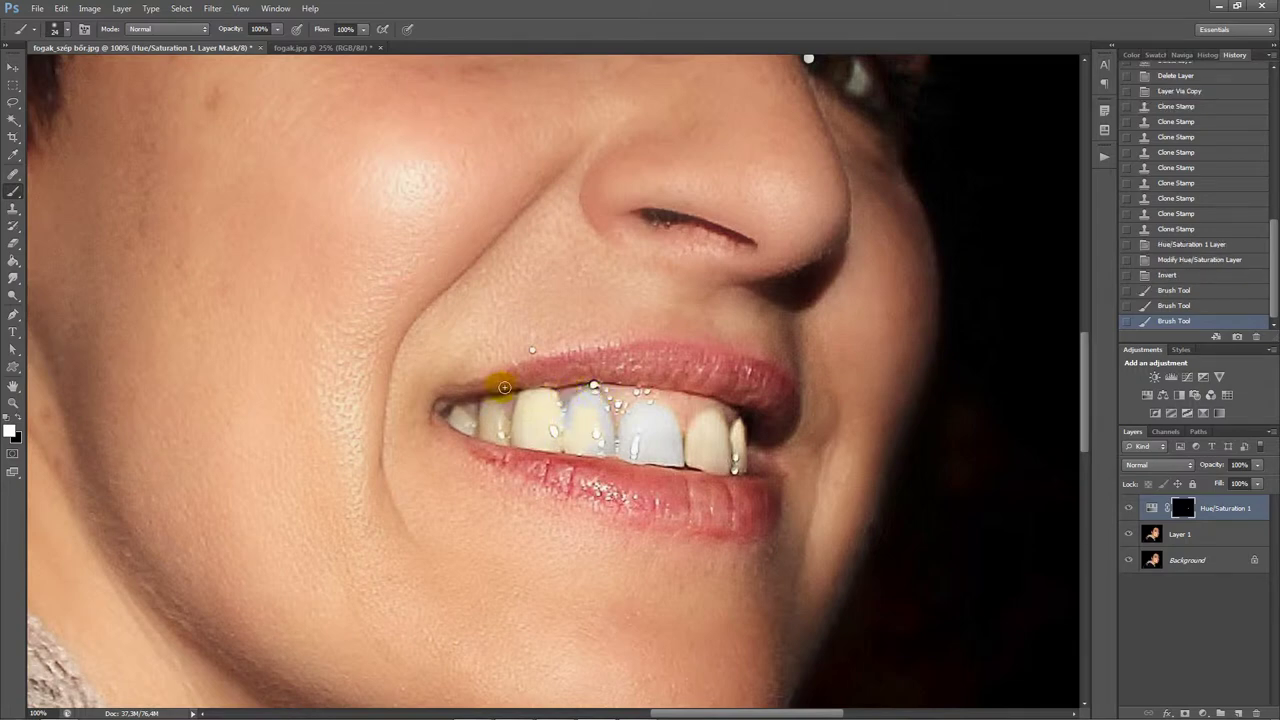
# With a slightly smaller black brush, remove whitening spill at the tooth edge
pyautogui.press('x')
pyautogui.scroll(1, 557, 393)
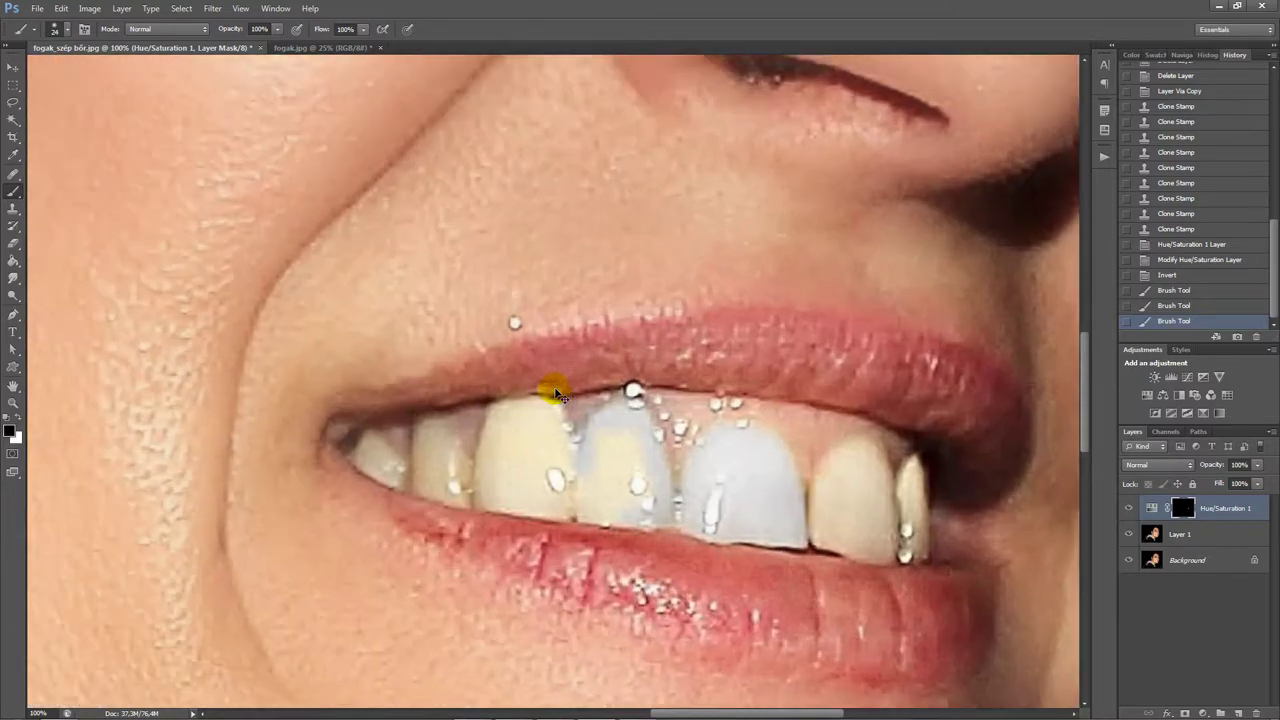
pyautogui.scroll(1, 558, 391)
pyautogui.keyDown('alt'); pyautogui.rightClick(578, 408); pyautogui.keyUp('alt')
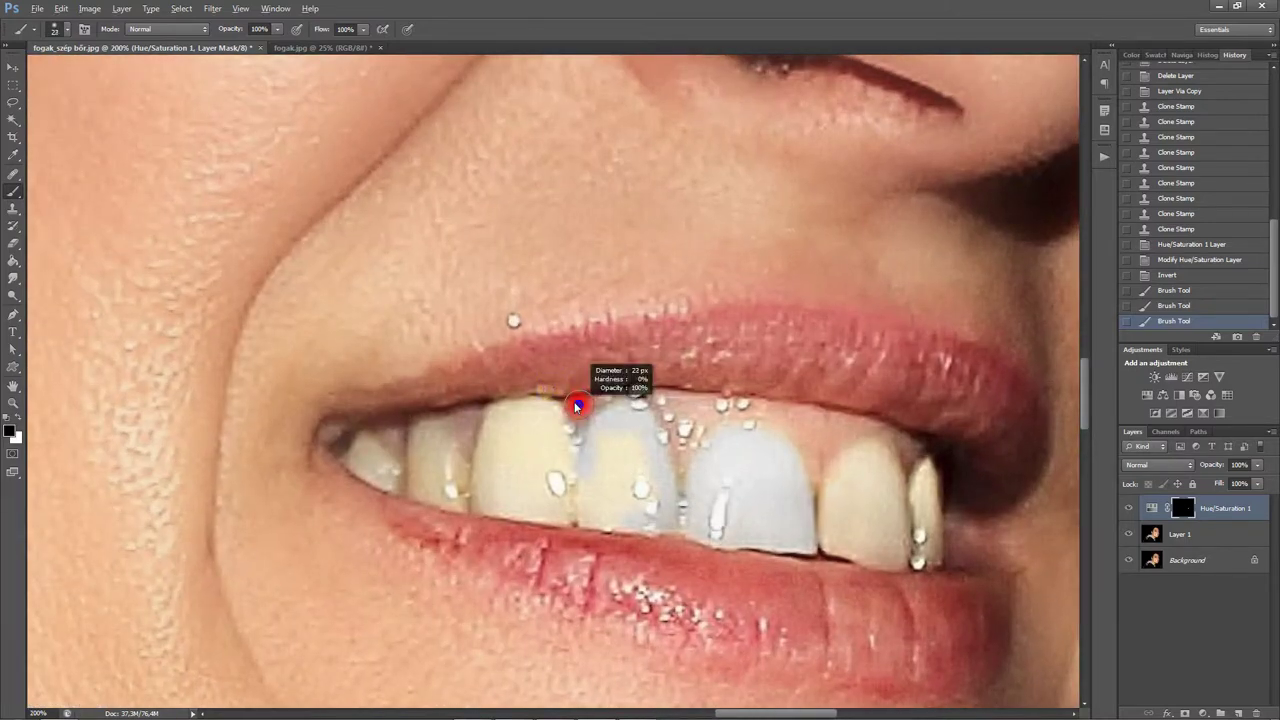
pyautogui.moveTo(592, 402)
pyautogui.mouseDown()
pyautogui.moveTo(591, 420)
pyautogui.moveTo(646, 449)
pyautogui.moveTo(610, 498)
pyautogui.moveTo(586, 471)
pyautogui.moveTo(583, 517)
pyautogui.moveTo(611, 517)
pyautogui.moveTo(587, 515)
pyautogui.moveTo(614, 463)
pyautogui.moveTo(654, 517)
pyautogui.moveTo(586, 517)
pyautogui.mouseUp()
# Paint white on the mask over the yellow upper teeth on the left side
pyautogui.press('x')
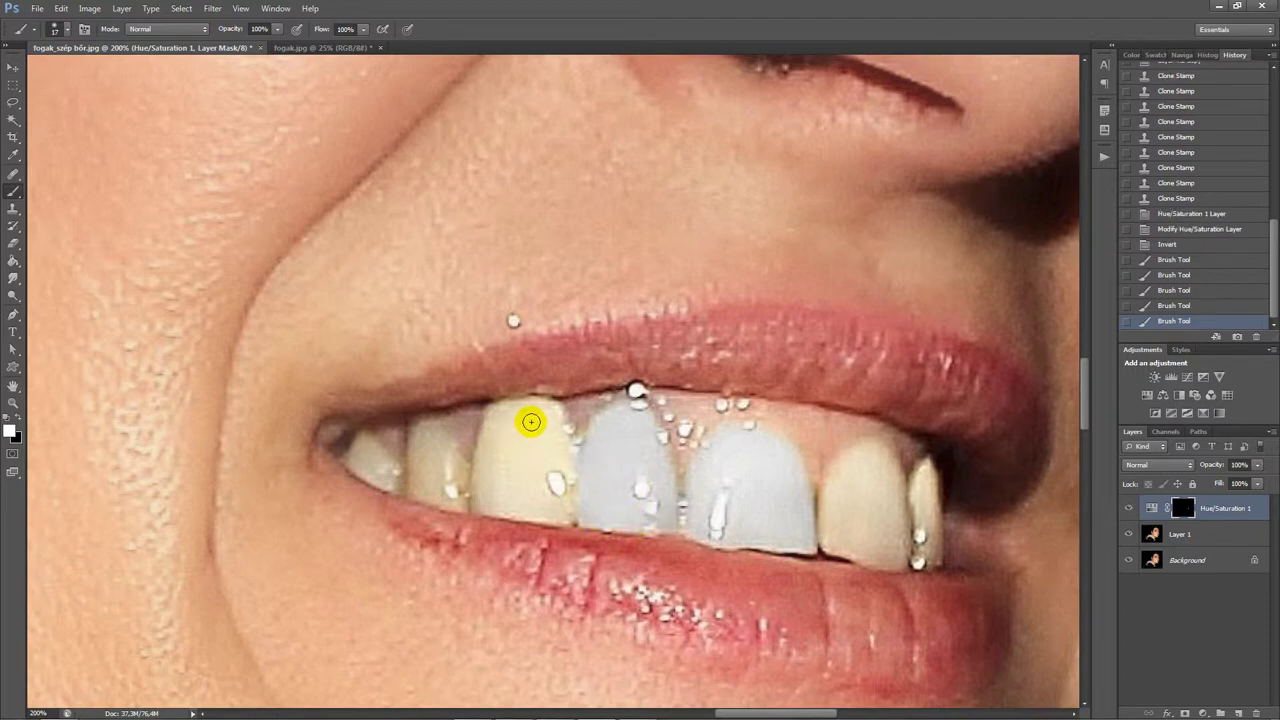
pyautogui.moveTo(531, 422)
pyautogui.mouseDown()
pyautogui.moveTo(566, 443)
pyautogui.moveTo(542, 408)
pyautogui.moveTo(491, 418)
pyautogui.moveTo(481, 501)
pyautogui.moveTo(540, 512)
pyautogui.moveTo(563, 500)
pyautogui.moveTo(514, 417)
pyautogui.moveTo(497, 426)
pyautogui.moveTo(491, 480)
pyautogui.moveTo(520, 437)
pyautogui.moveTo(537, 499)
pyautogui.moveTo(491, 480)
pyautogui.moveTo(497, 491)
pyautogui.moveTo(514, 508)
pyautogui.moveTo(578, 492)
pyautogui.moveTo(579, 513)
pyautogui.moveTo(603, 434)
pyautogui.mouseUp()
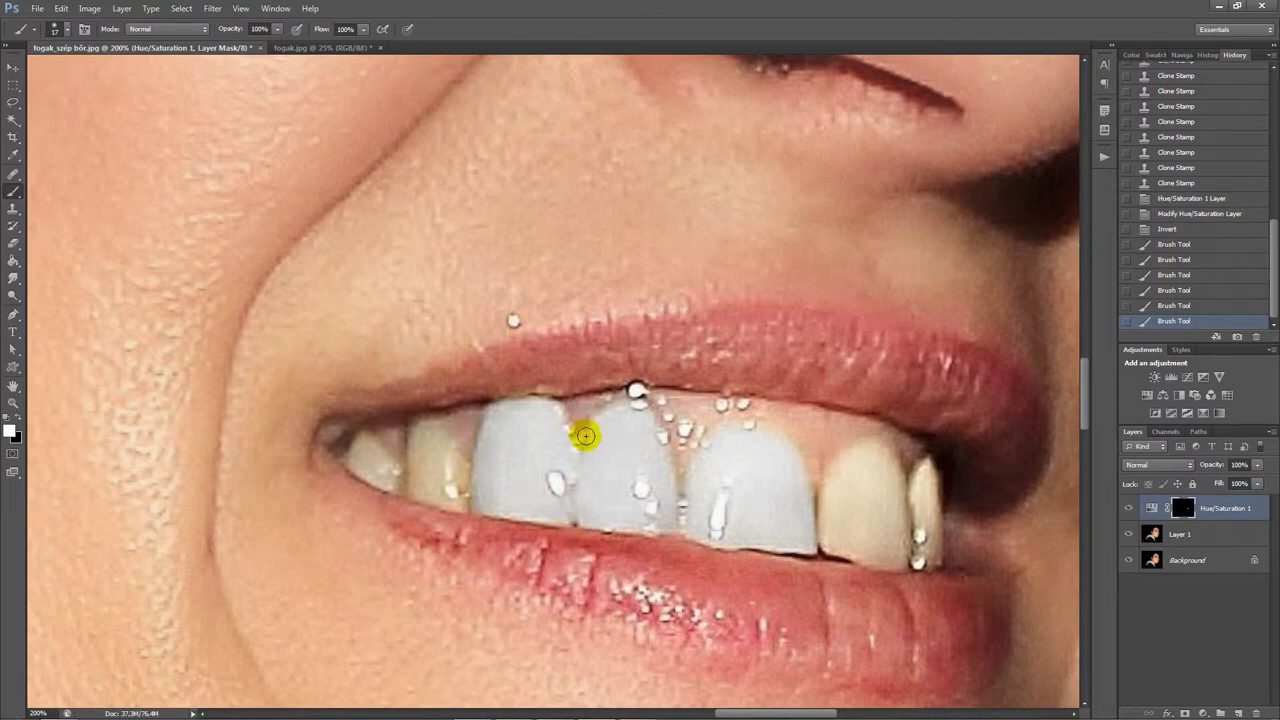
pyautogui.click(586, 434)
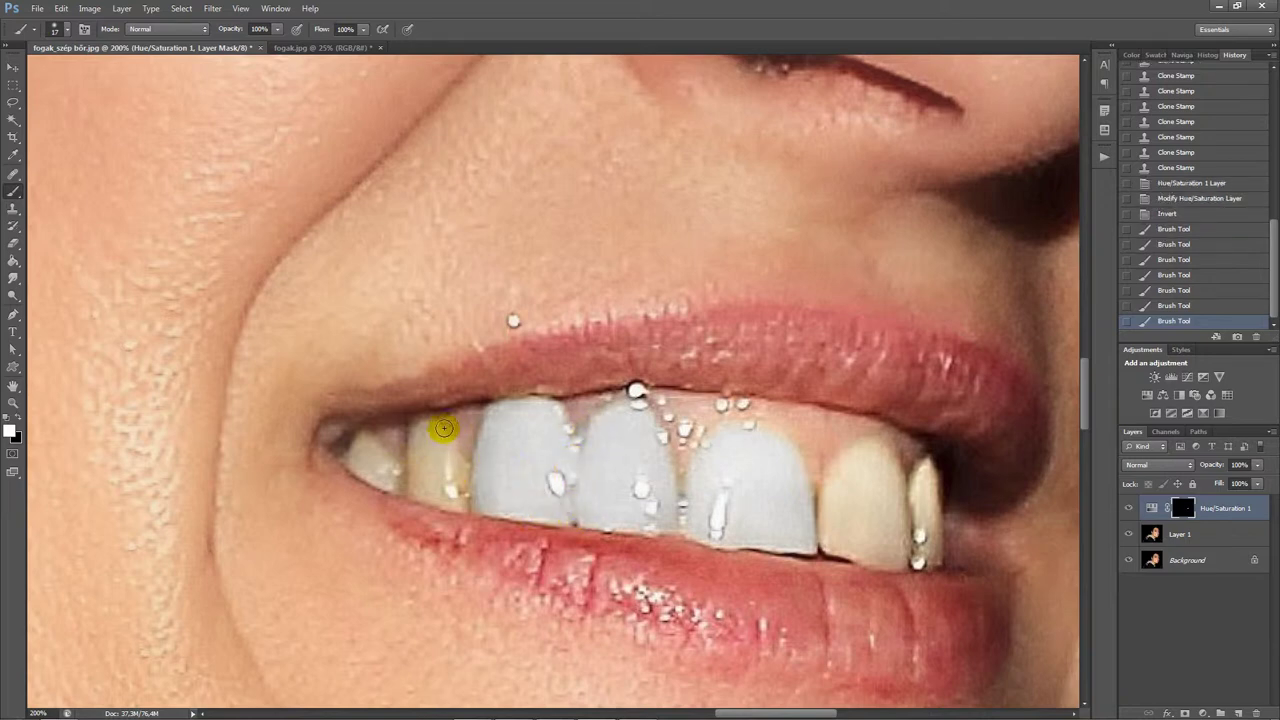
pyautogui.moveTo(455, 459)
pyautogui.mouseDown()
pyautogui.moveTo(423, 428)
pyautogui.moveTo(432, 497)
pyautogui.mouseUp()
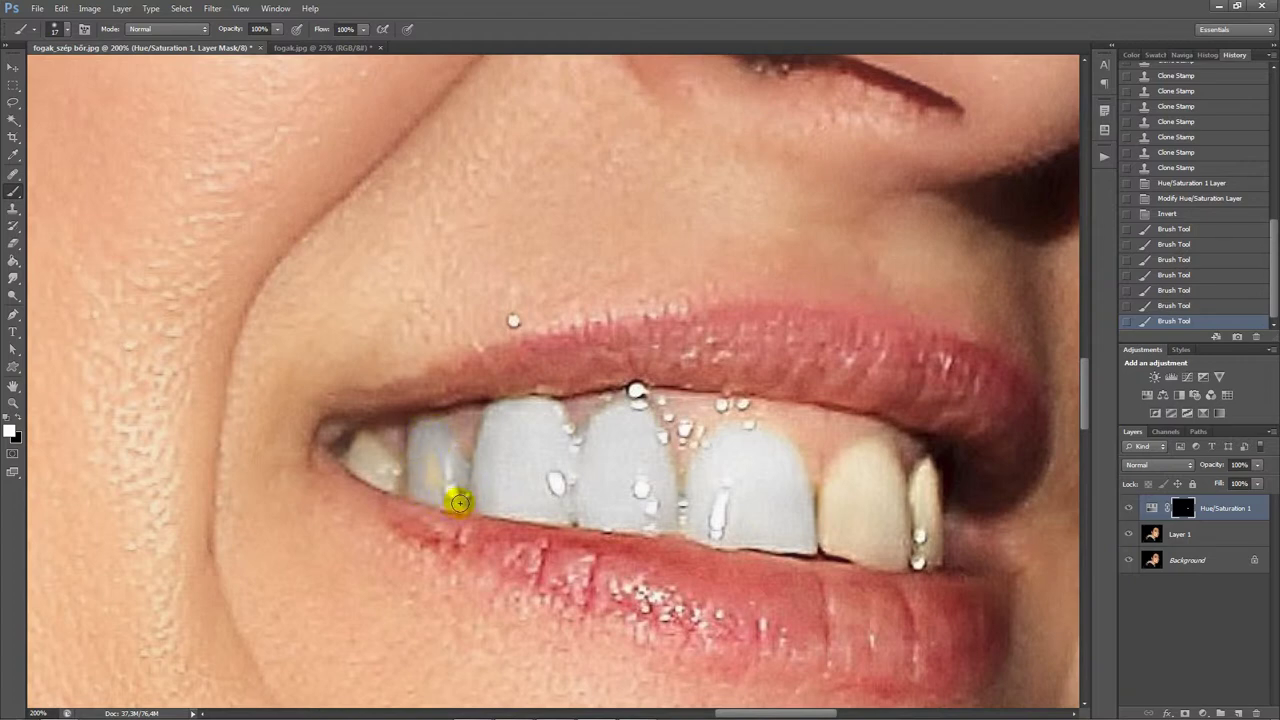
pyautogui.moveTo(432, 497)
pyautogui.mouseDown()
pyautogui.moveTo(432, 439)
pyautogui.moveTo(456, 497)
pyautogui.moveTo(423, 491)
pyautogui.moveTo(368, 448)
pyautogui.moveTo(400, 474)
pyautogui.moveTo(380, 477)
pyautogui.moveTo(357, 447)
pyautogui.moveTo(380, 480)
pyautogui.moveTo(376, 452)
pyautogui.moveTo(386, 477)
pyautogui.moveTo(777, 457)
pyautogui.moveTo(829, 491)
pyautogui.mouseUp()
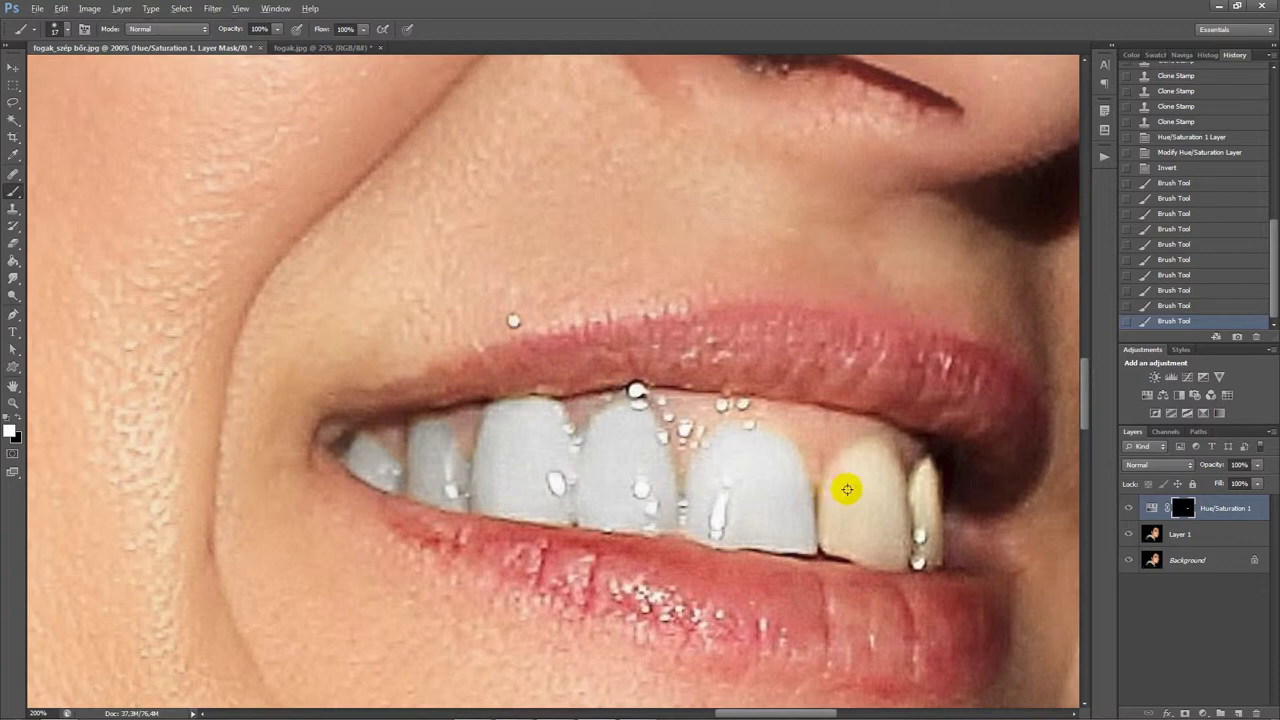
# Using an 18 px brush, paint whitening over the right canine and gum edge
pyautogui.keyDown('alt'); pyautogui.rightClick(831, 495); pyautogui.keyUp('alt')
pyautogui.moveTo(828, 499)
pyautogui.mouseDown()
pyautogui.moveTo(849, 457)
pyautogui.moveTo(894, 466)
pyautogui.moveTo(903, 550)
pyautogui.moveTo(863, 554)
pyautogui.moveTo(837, 543)
pyautogui.moveTo(826, 517)
pyautogui.moveTo(826, 537)
pyautogui.moveTo(826, 506)
pyautogui.moveTo(857, 466)
pyautogui.moveTo(889, 546)
pyautogui.moveTo(863, 505)
pyautogui.moveTo(846, 537)
pyautogui.moveTo(895, 555)
pyautogui.moveTo(837, 540)
pyautogui.moveTo(857, 551)
pyautogui.moveTo(874, 451)
pyautogui.moveTo(863, 543)
pyautogui.moveTo(925, 475)
pyautogui.moveTo(934, 543)
pyautogui.moveTo(920, 529)
pyautogui.moveTo(920, 551)
pyautogui.moveTo(917, 480)
pyautogui.moveTo(923, 506)
pyautogui.mouseUp()
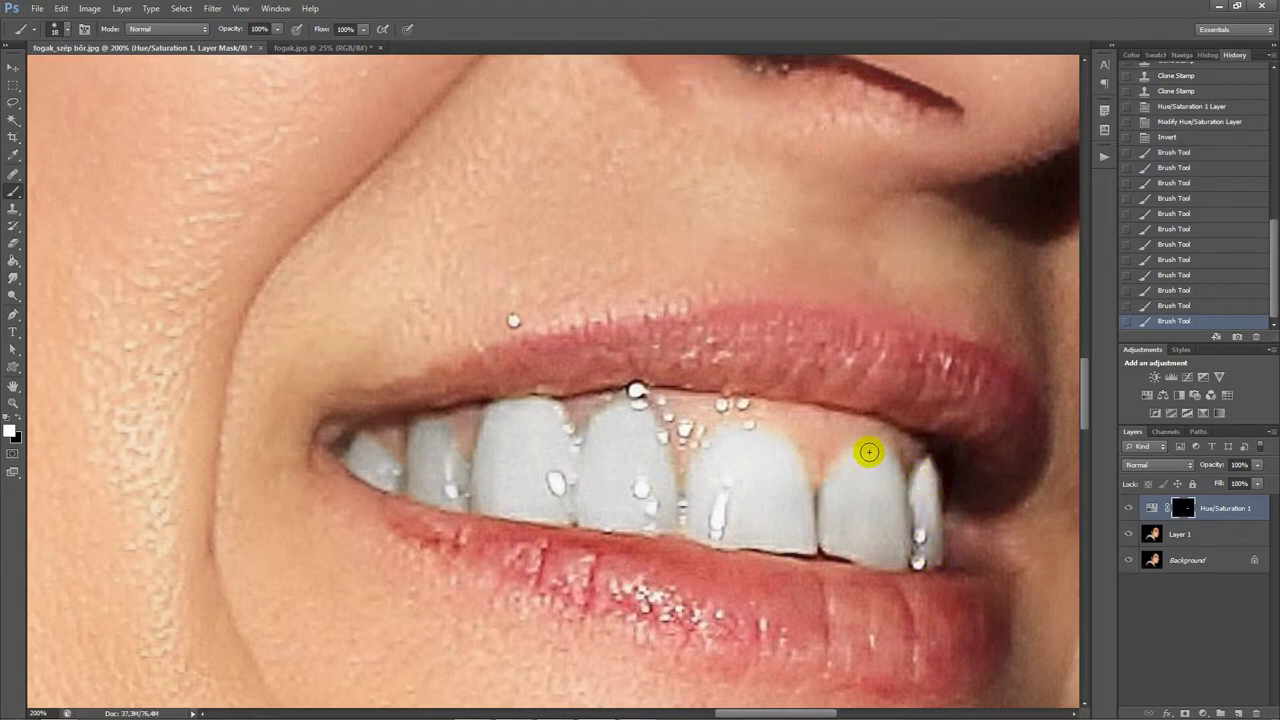
pyautogui.moveTo(870, 450)
pyautogui.mouseDown()
pyautogui.moveTo(886, 457)
pyautogui.moveTo(866, 451)
pyautogui.moveTo(846, 466)
pyautogui.moveTo(826, 523)
pyautogui.moveTo(753, 472)
pyautogui.moveTo(691, 486)
pyautogui.moveTo(702, 512)
pyautogui.mouseUp()
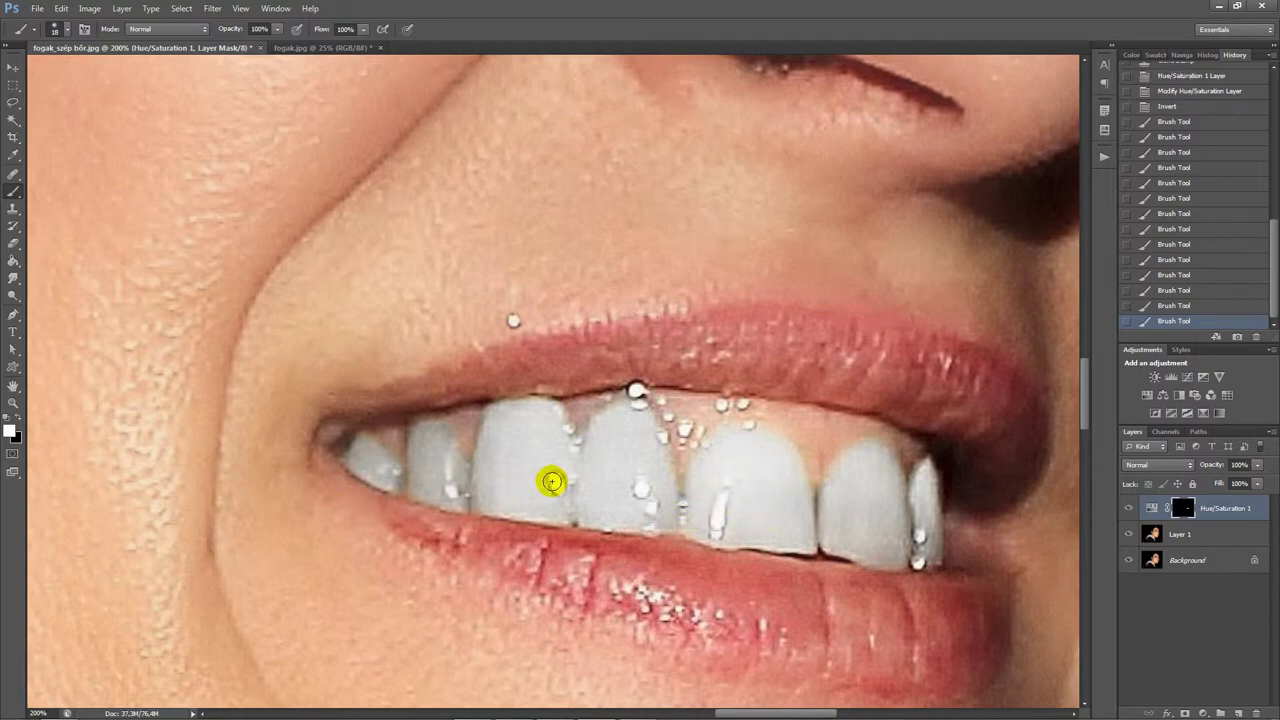
pyautogui.hotkey('ctrl', '-')
pyautogui.hotkey('ctrl', '-')
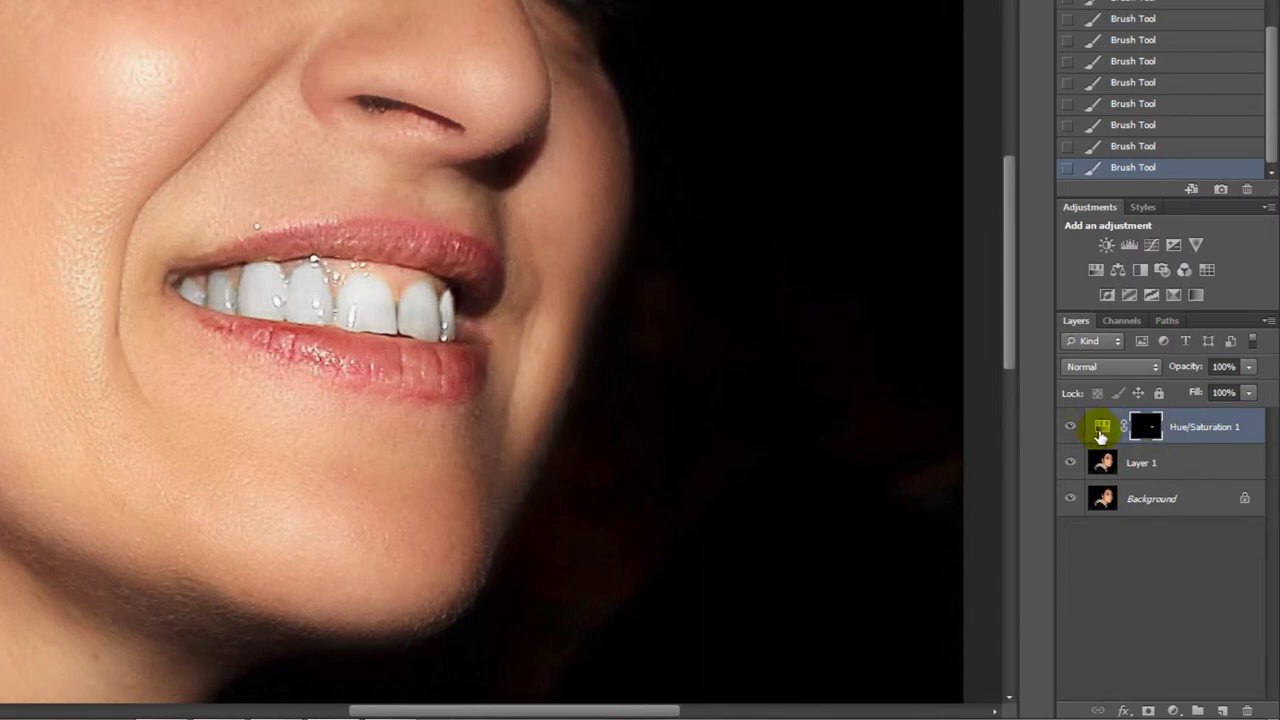
# Set the Hue/Saturation Master Lightness to +34
pyautogui.doubleClick(1101, 429)
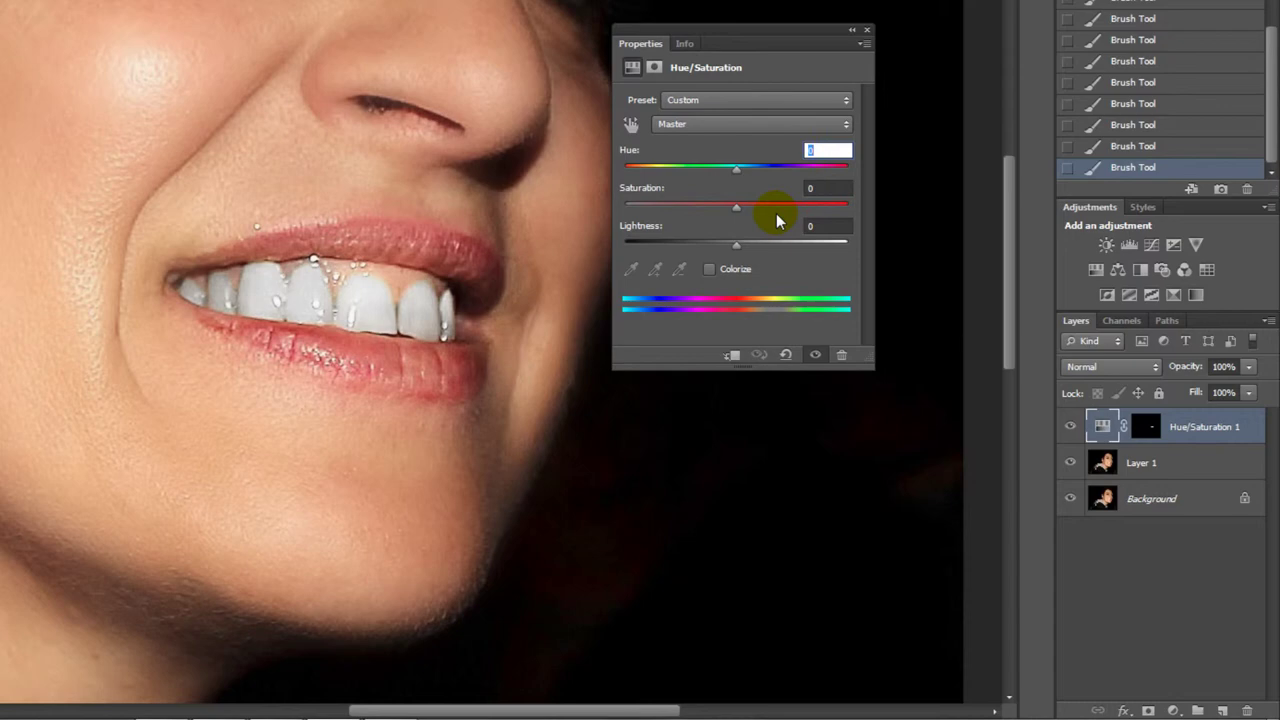
pyautogui.click(689, 124)
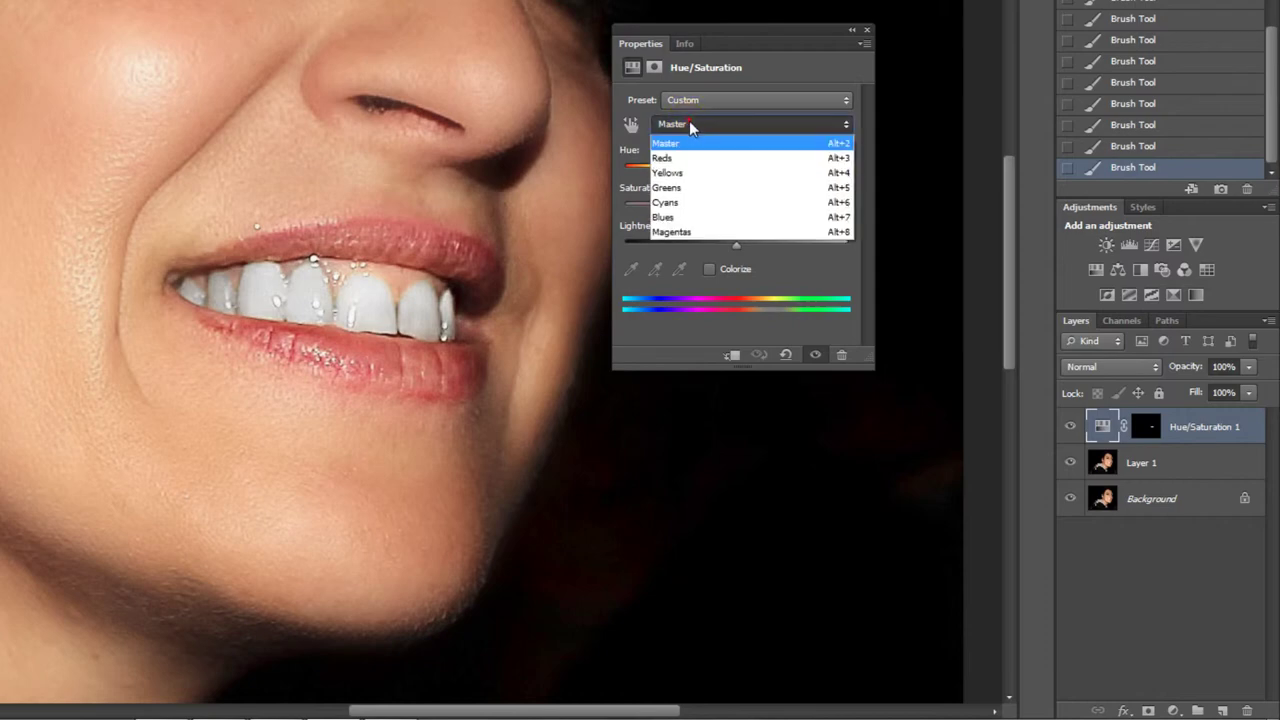
pyautogui.click(686, 140)
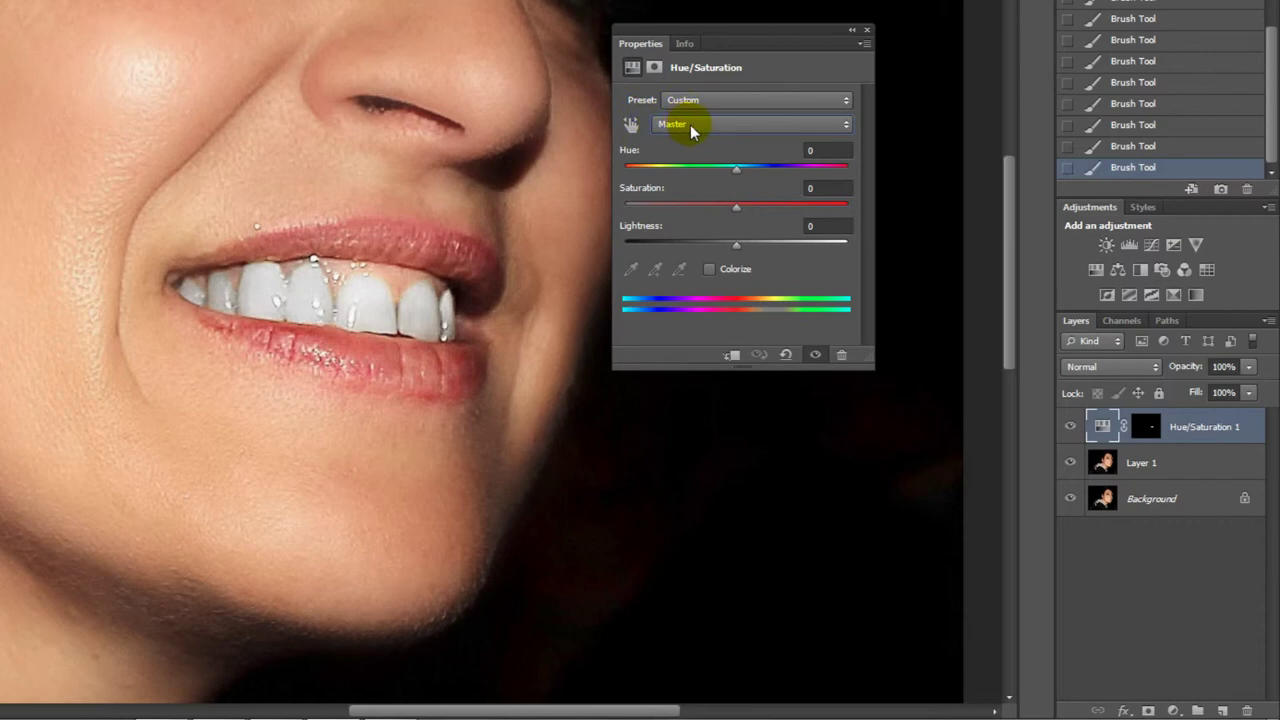
pyautogui.click(735, 245)
pyautogui.moveTo(741, 246); pyautogui.dragTo(822, 248)
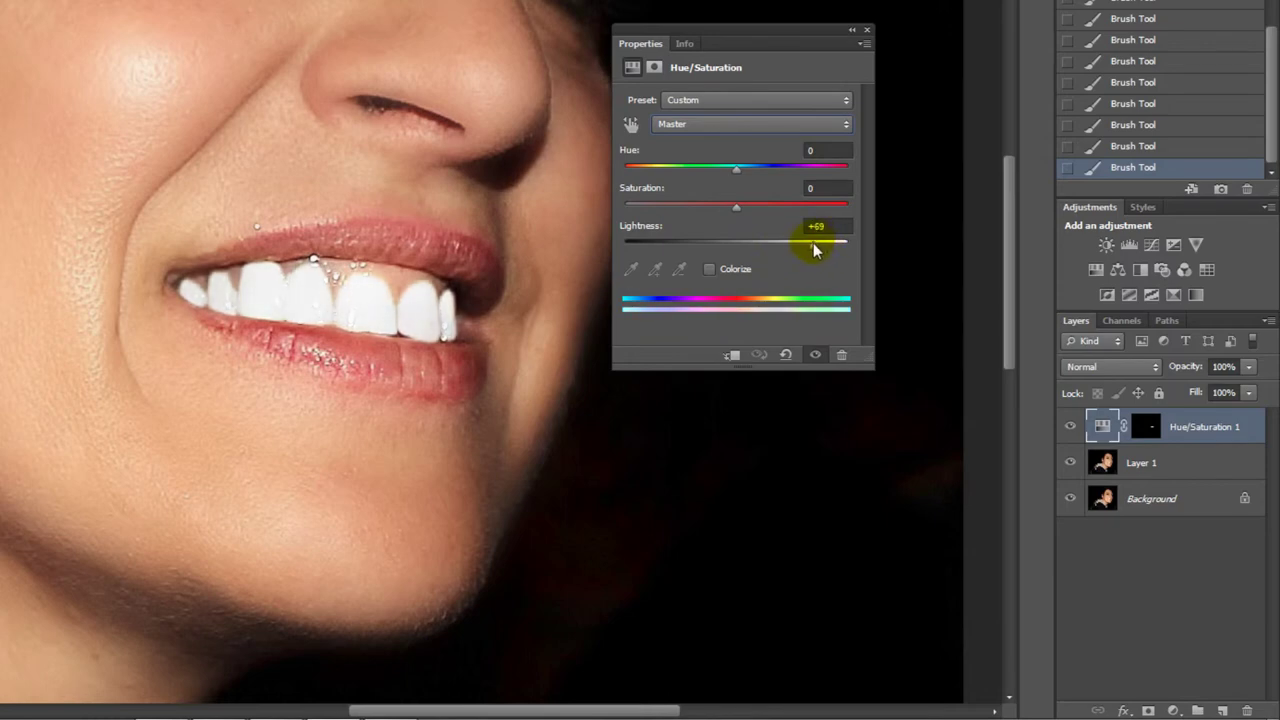
pyautogui.moveTo(808, 250)
pyautogui.mouseDown()
pyautogui.moveTo(746, 263)
pyautogui.moveTo(767, 265)
pyautogui.mouseUp()
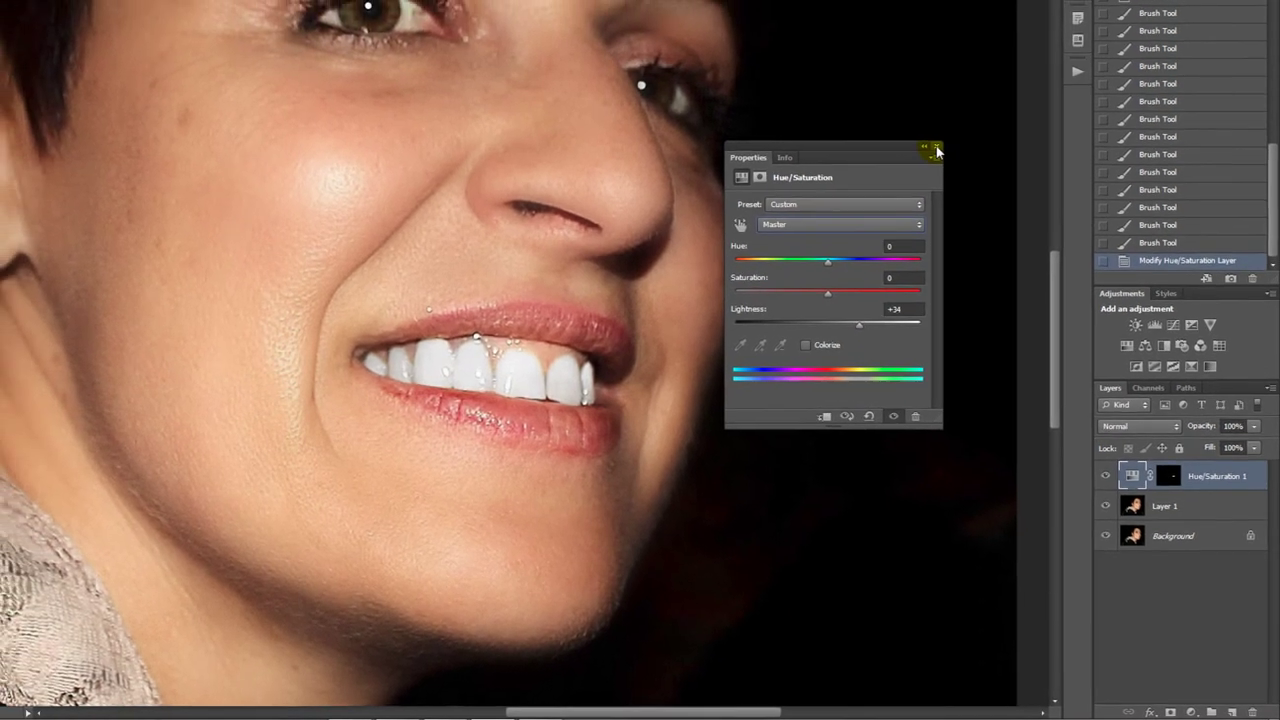
# Close the Properties panel, view the portrait at 33.3%, and set layer opacity to 66%
pyautogui.click(937, 151)
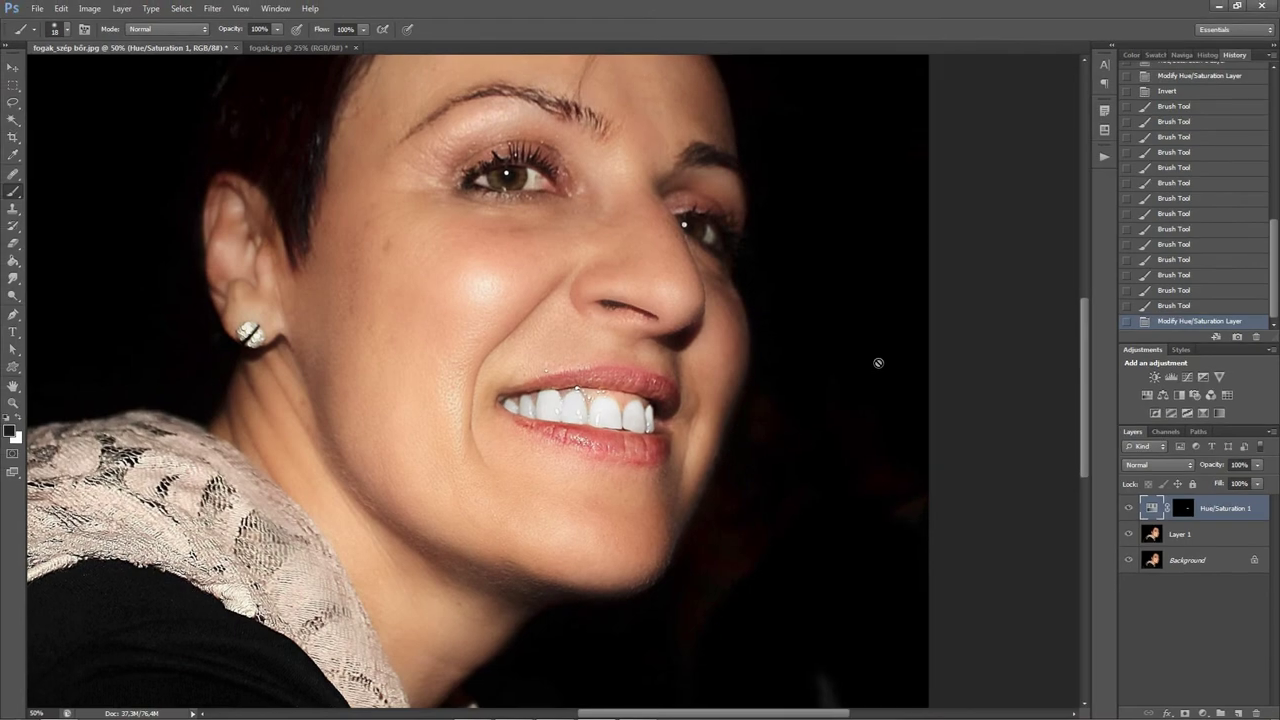
pyautogui.keyDown('alt'); pyautogui.click(878, 363); pyautogui.keyUp('alt')
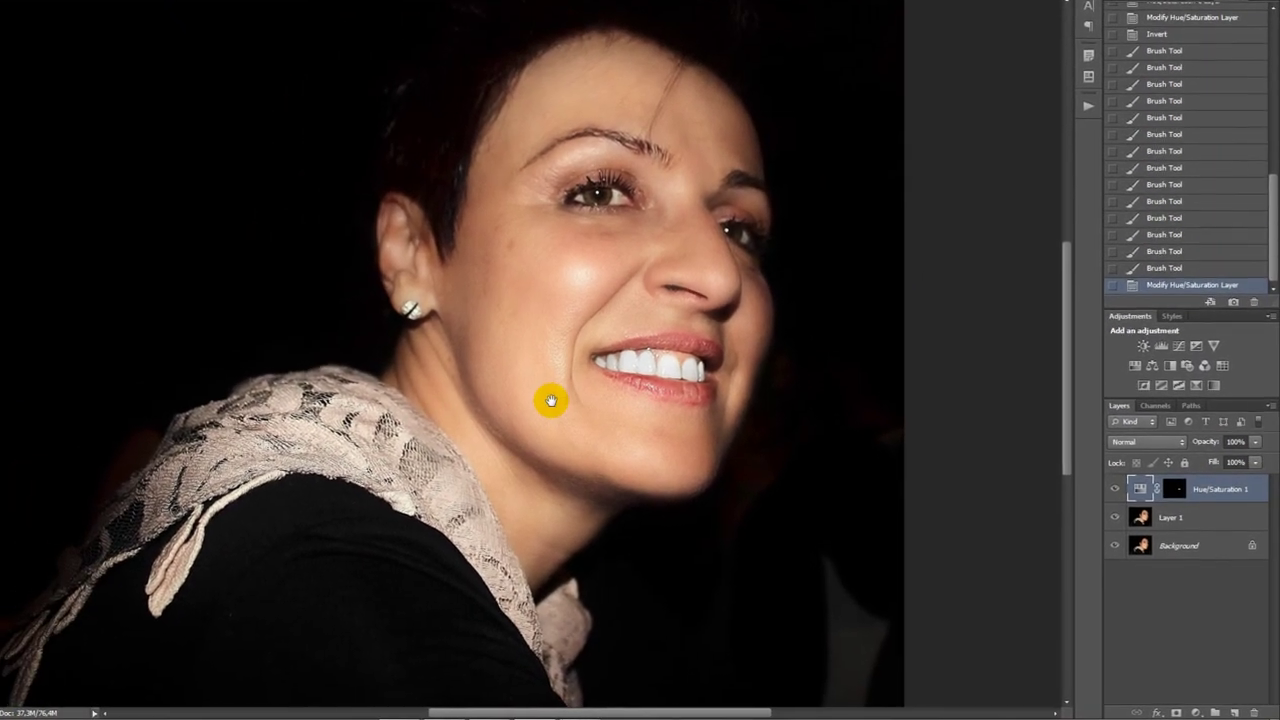
pyautogui.moveTo(460, 430); pyautogui.dragTo(600, 425)
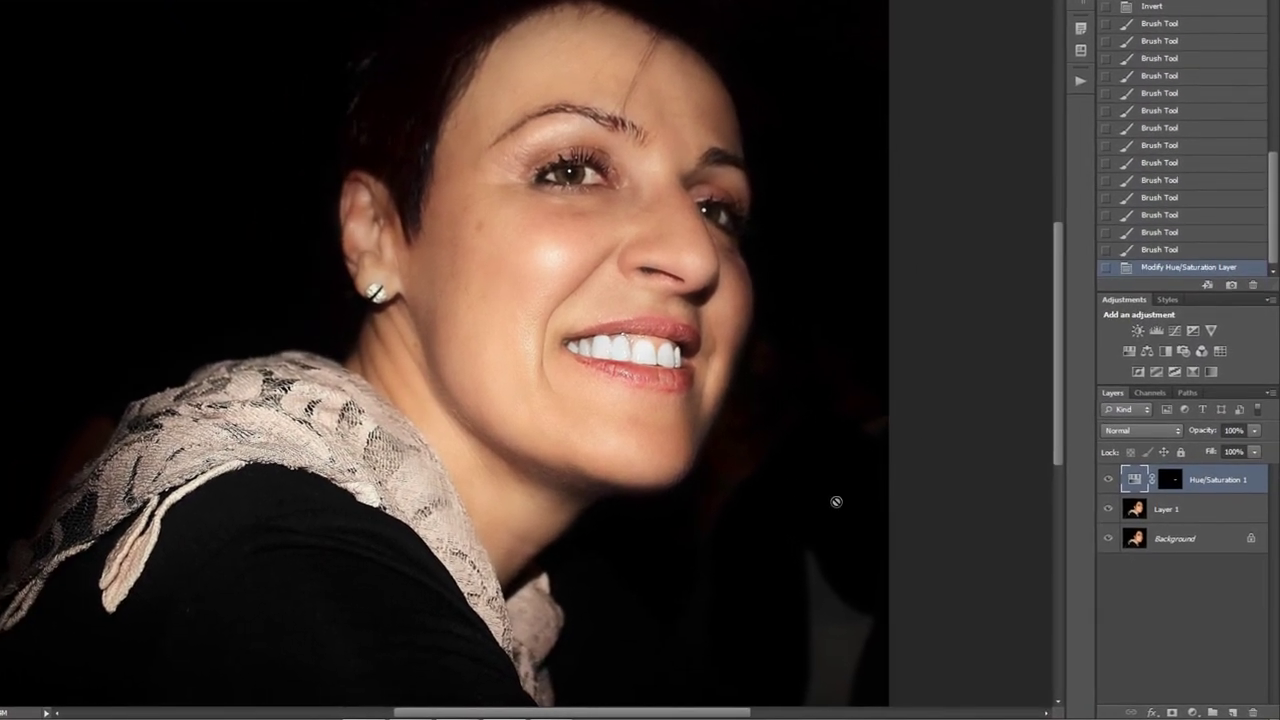
pyautogui.click(1254, 430)
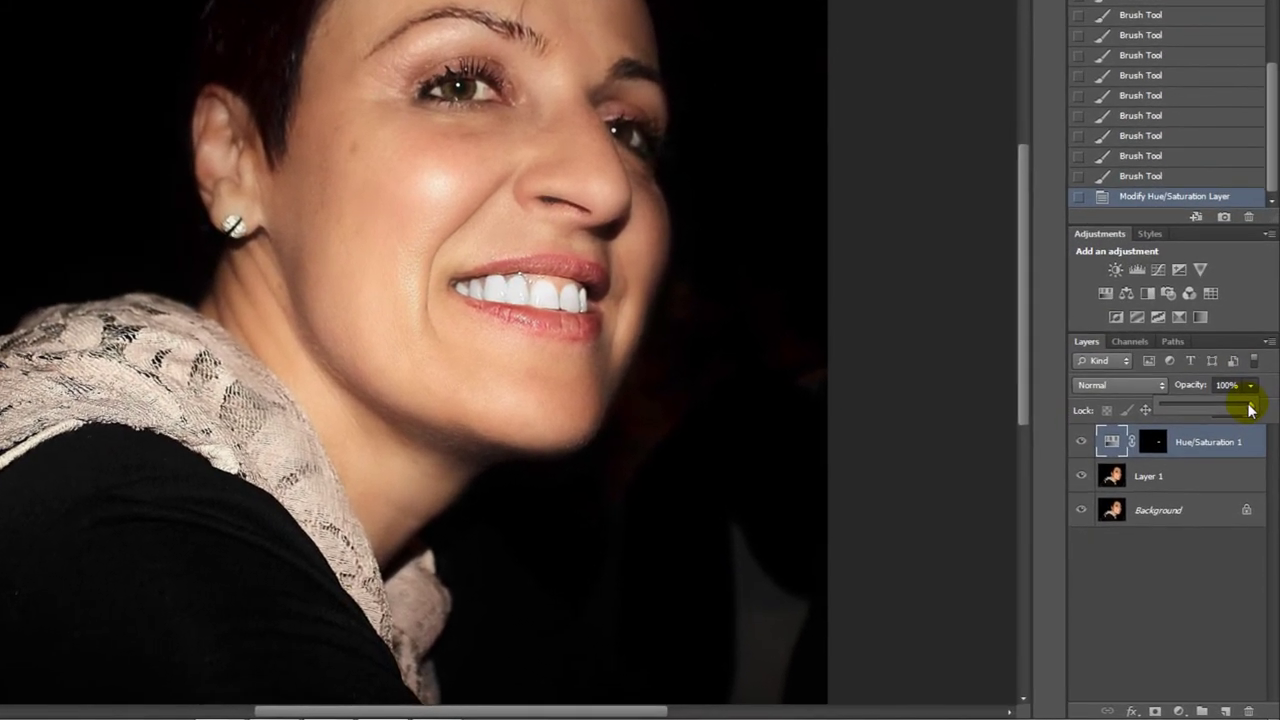
pyautogui.moveTo(1249, 408)
pyautogui.mouseDown()
pyautogui.moveTo(1196, 419)
pyautogui.moveTo(1223, 413)
pyautogui.moveTo(1220, 447)
pyautogui.mouseUp()
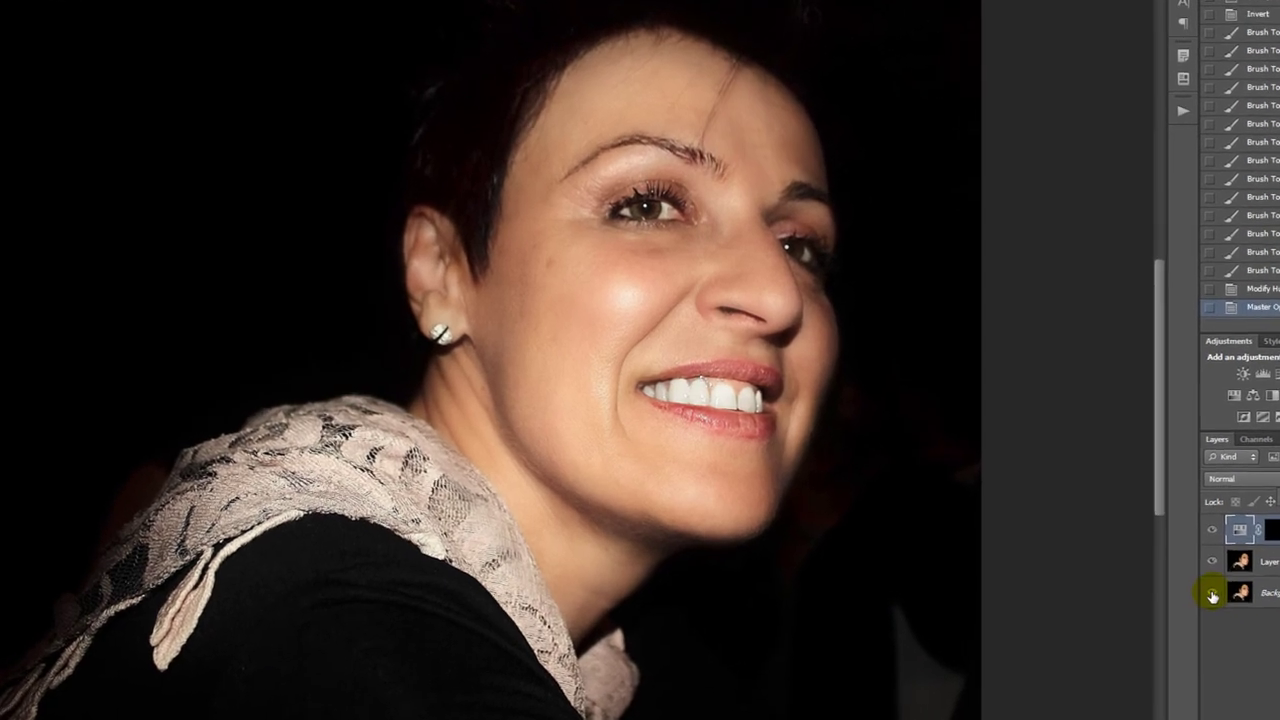
pyautogui.keyDown('alt'); pyautogui.click(1189, 586); pyautogui.keyUp('alt')
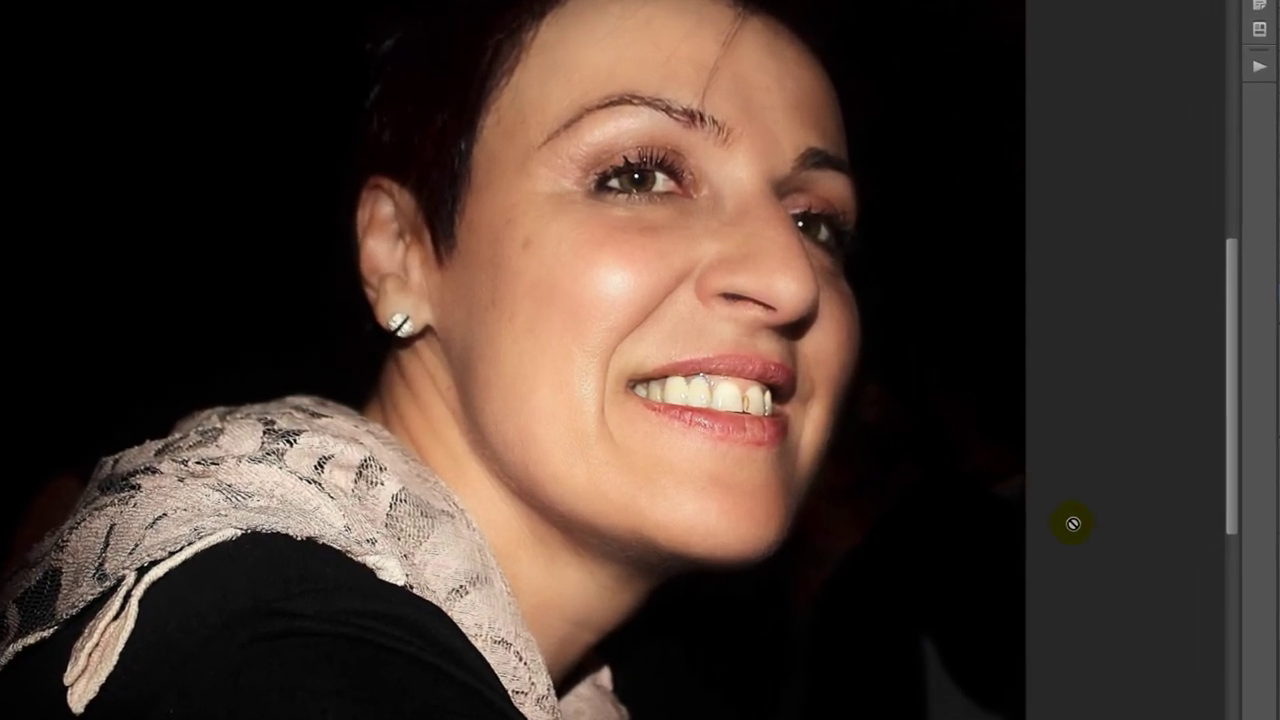